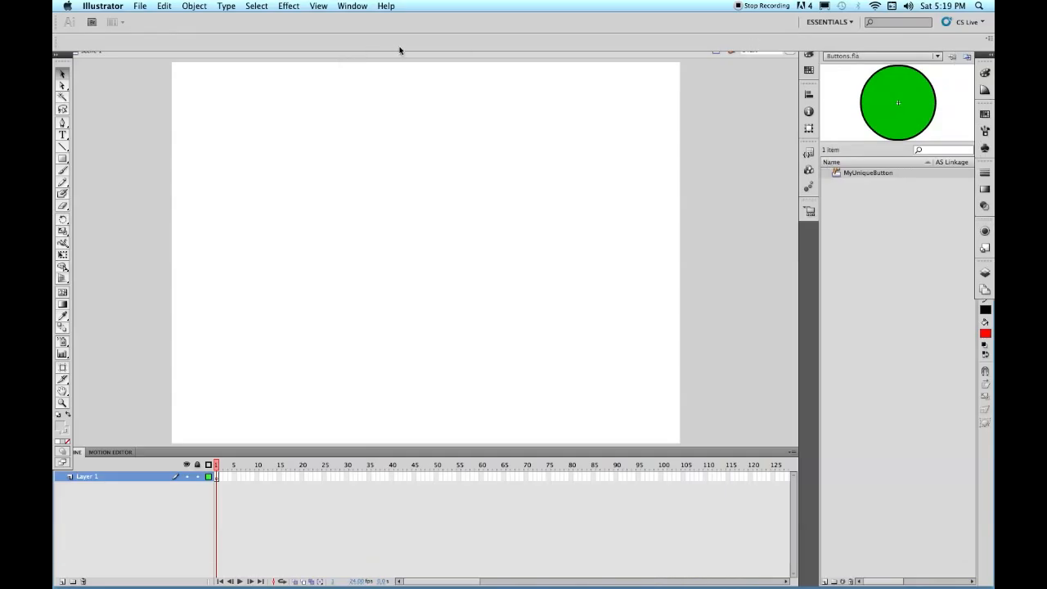
- Create a new document with the Web profile at a size of 640 x 480
left_click(141, 7)
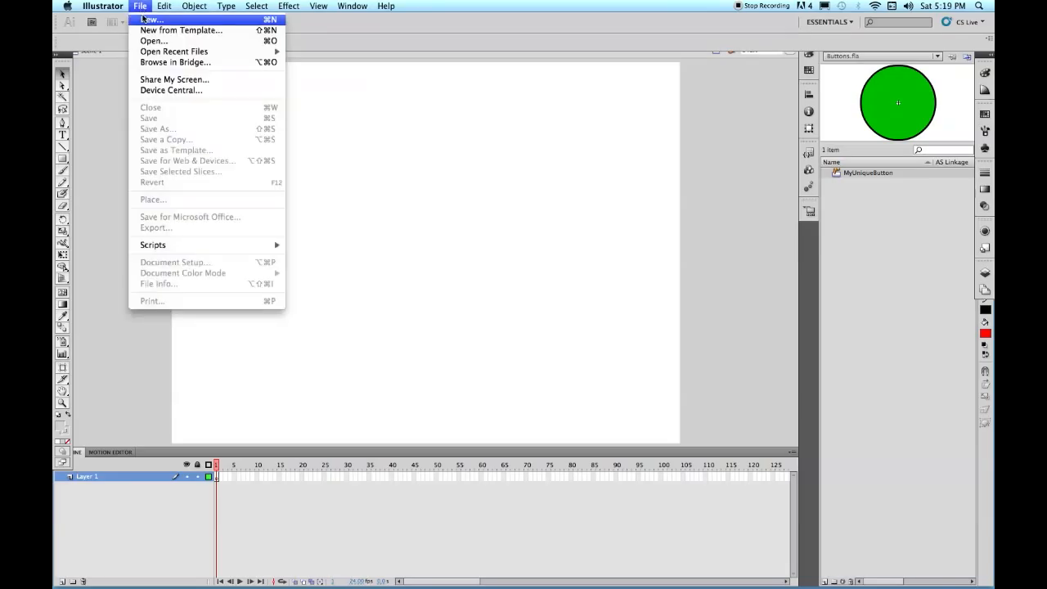
left_click(144, 18)
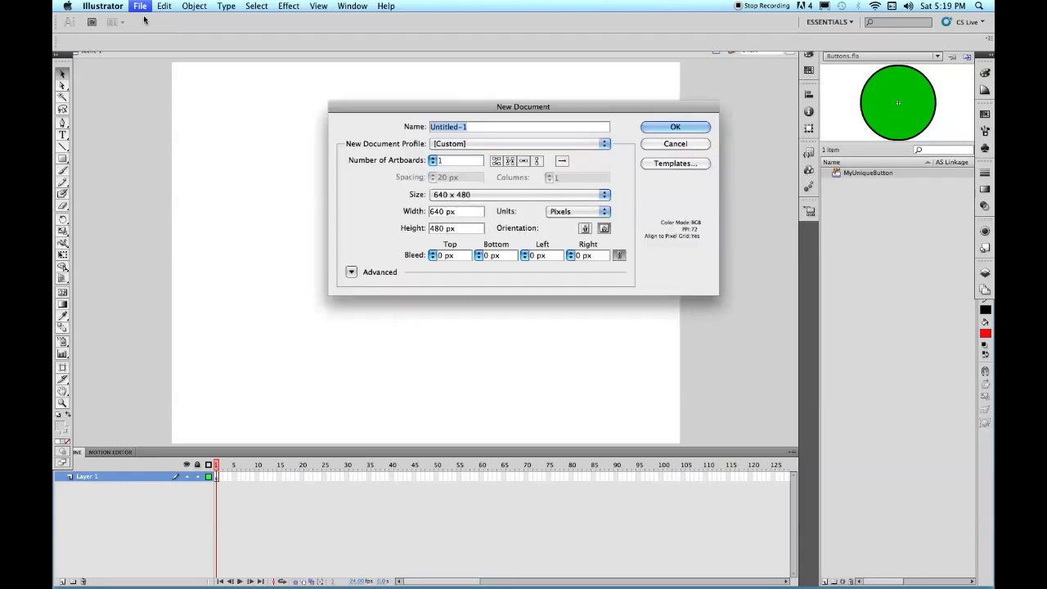
left_click(607, 146)
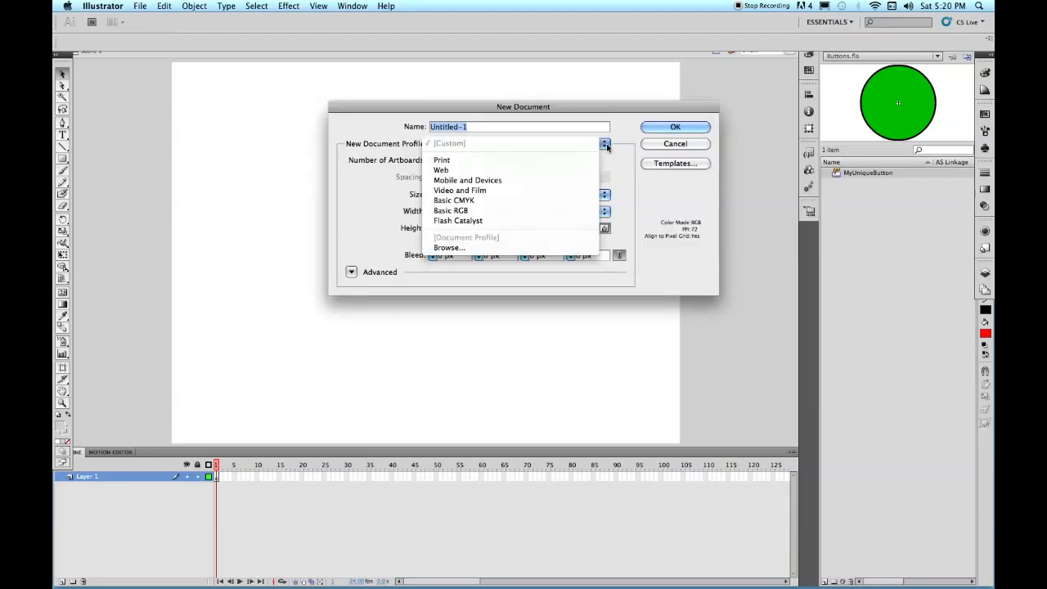
left_click(445, 169)
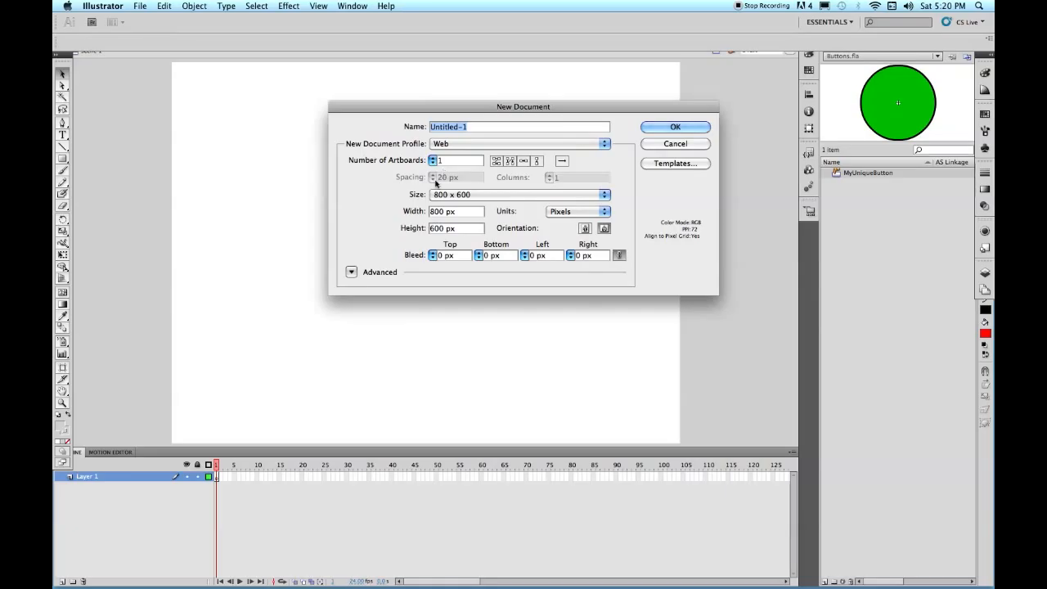
left_click(605, 195)
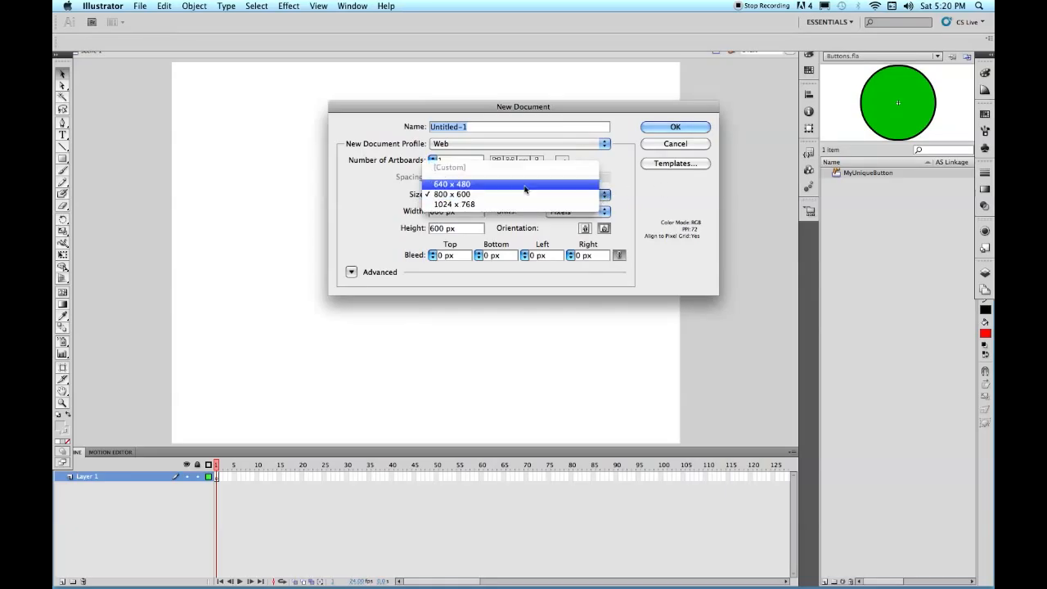
left_click(450, 184)
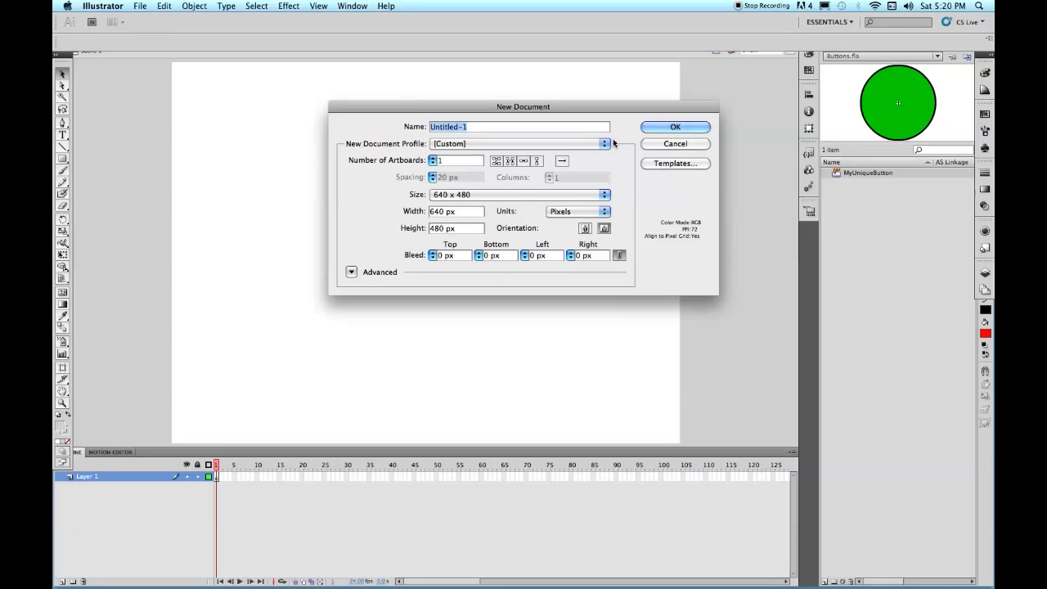
left_click(676, 128)
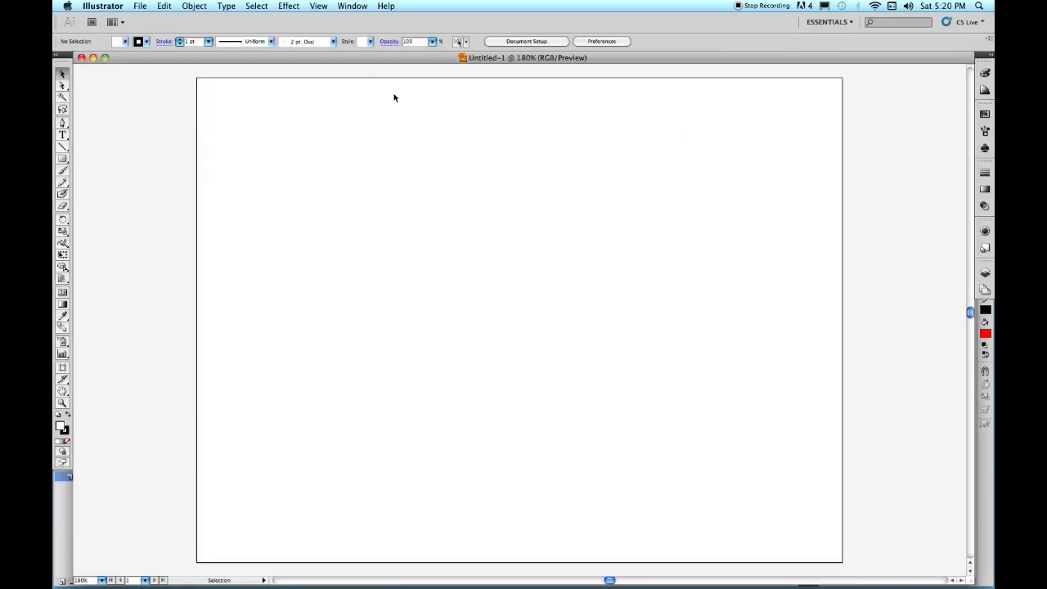
- Show the Symbols collection in its own floating window and enlarge it to see every symbol
left_click(354, 7)
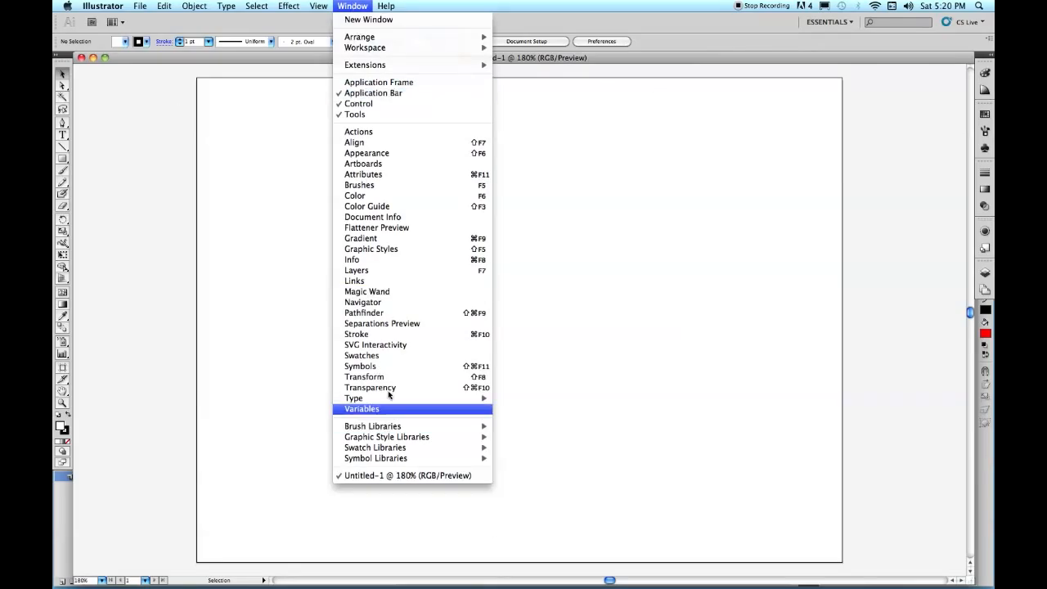
left_click(386, 368)
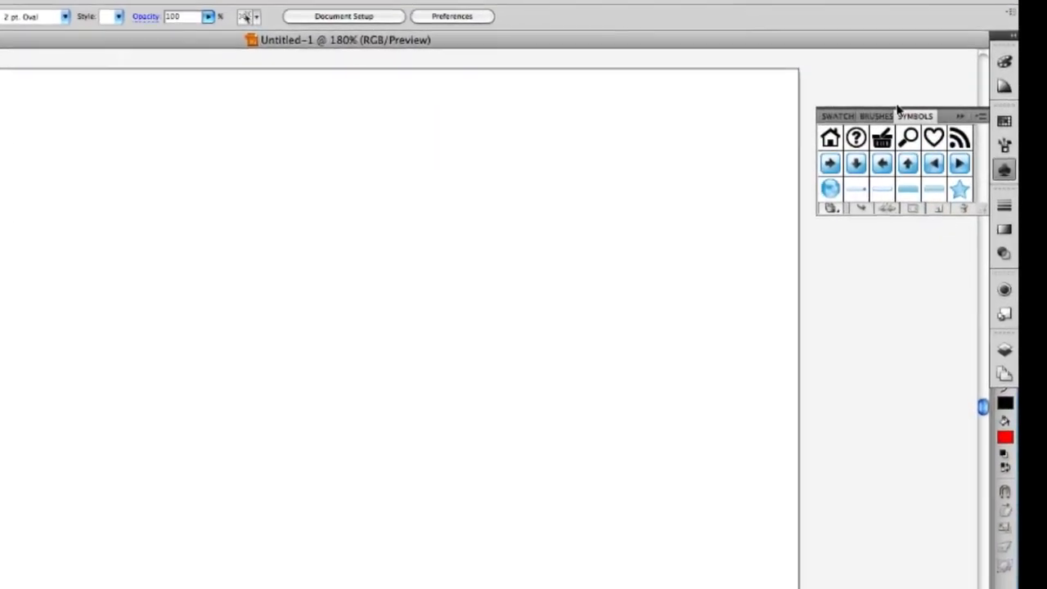
left_click_drag(915, 115, 518, 131)
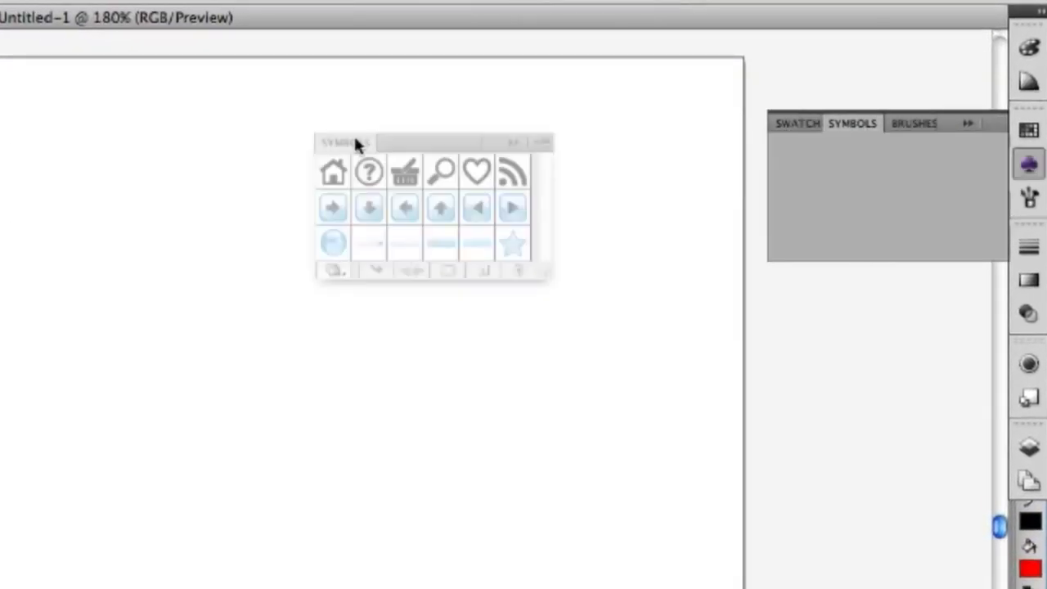
left_click_drag(356, 143, 357, 143)
left_click_drag(554, 280, 692, 588)
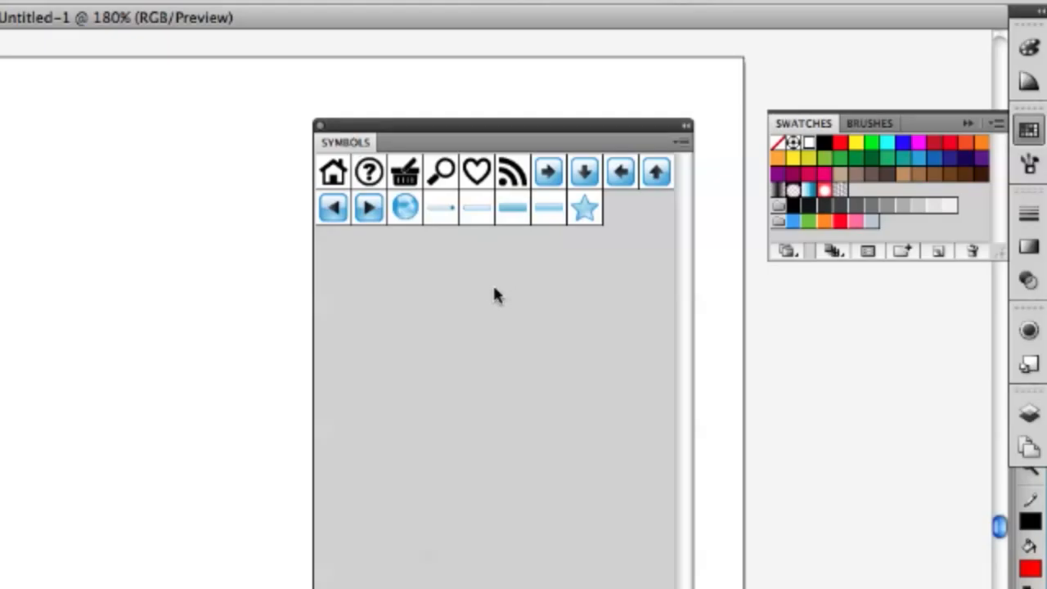
left_click(325, 177)
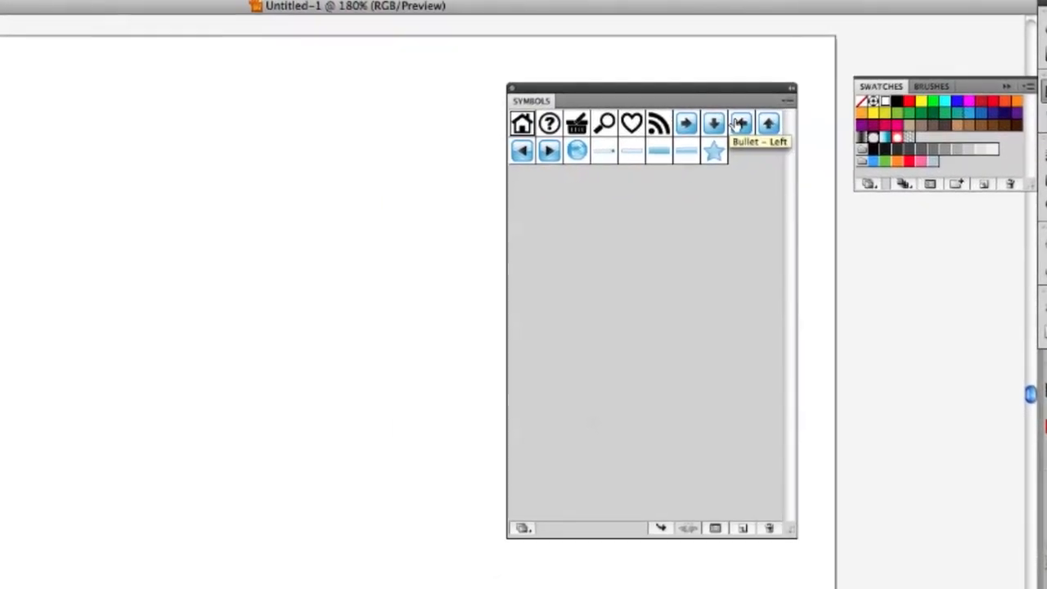
- Place the Bullet - Forward symbol near the artboard's lower right and Bullet - Backward near its lower left, then close the Symbols collection
left_click(564, 145)
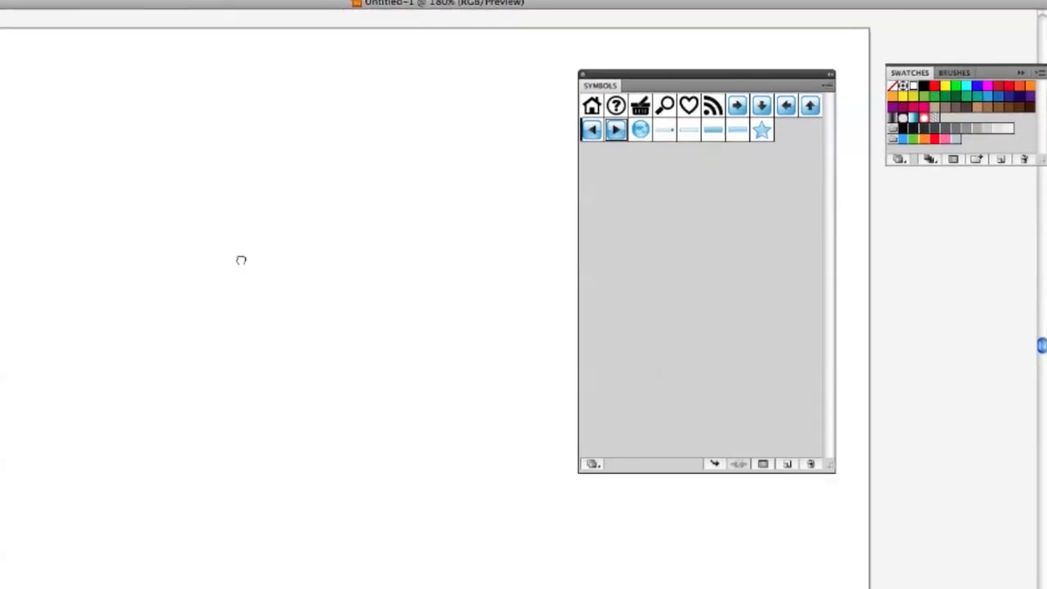
left_click_drag(309, 347, 314, 348)
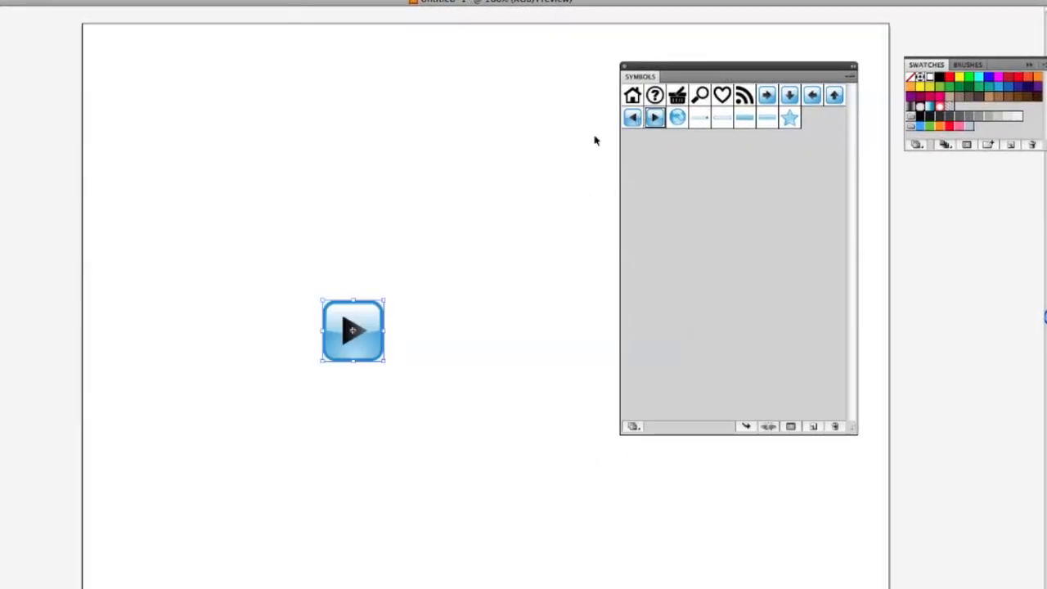
left_click_drag(632, 119, 217, 513)
left_click_drag(348, 329, 788, 521)
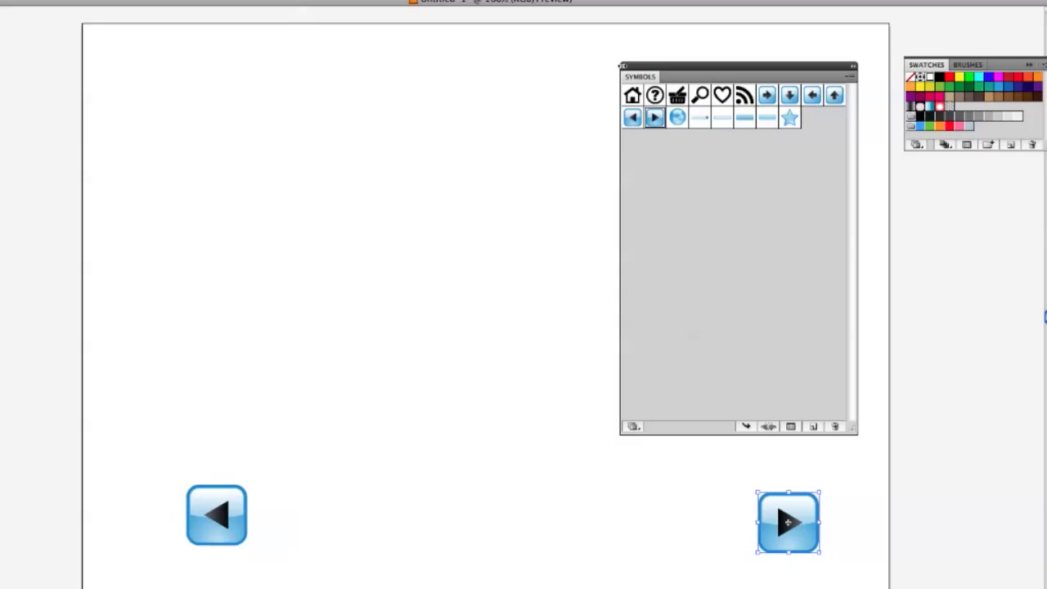
left_click(624, 68)
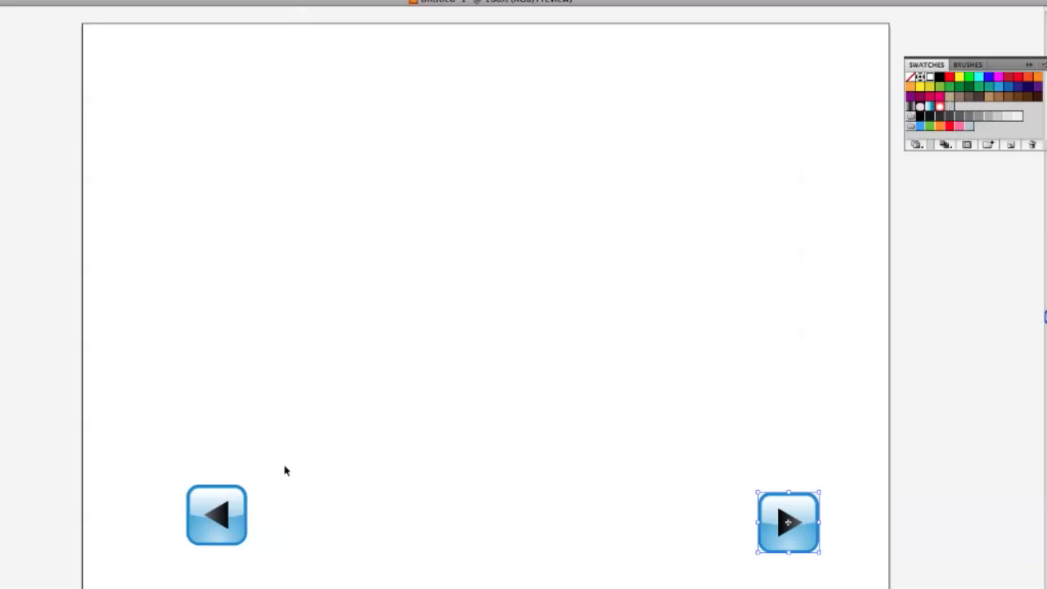
- Align both arrow buttons to the artboard's bottom edge and distribute them by horizontal centers across its width
left_click_drag(226, 496, 224, 510)
left_click_drag(124, 469, 786, 550)
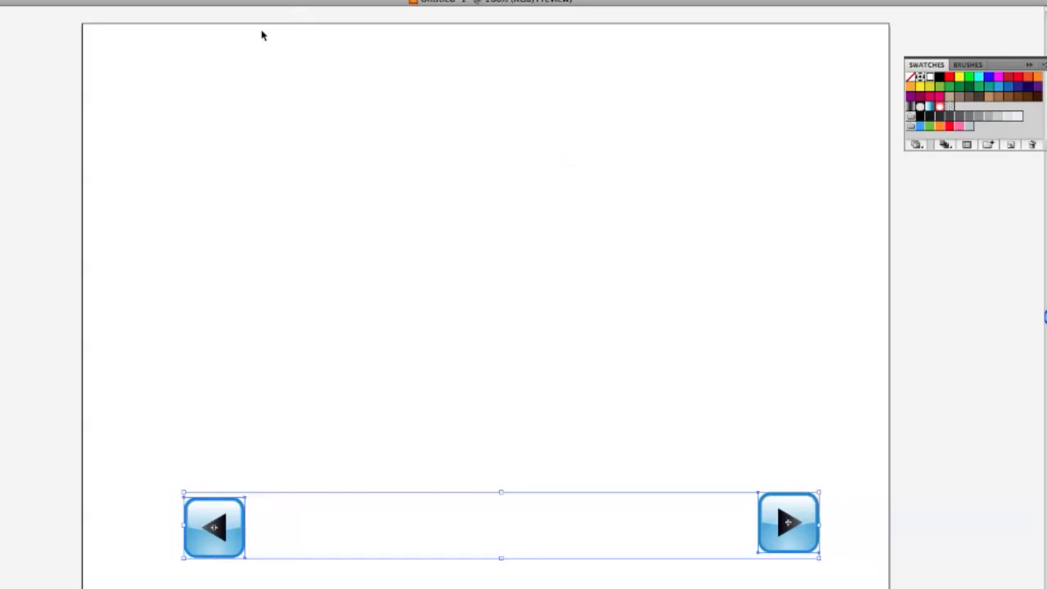
left_click(353, 5)
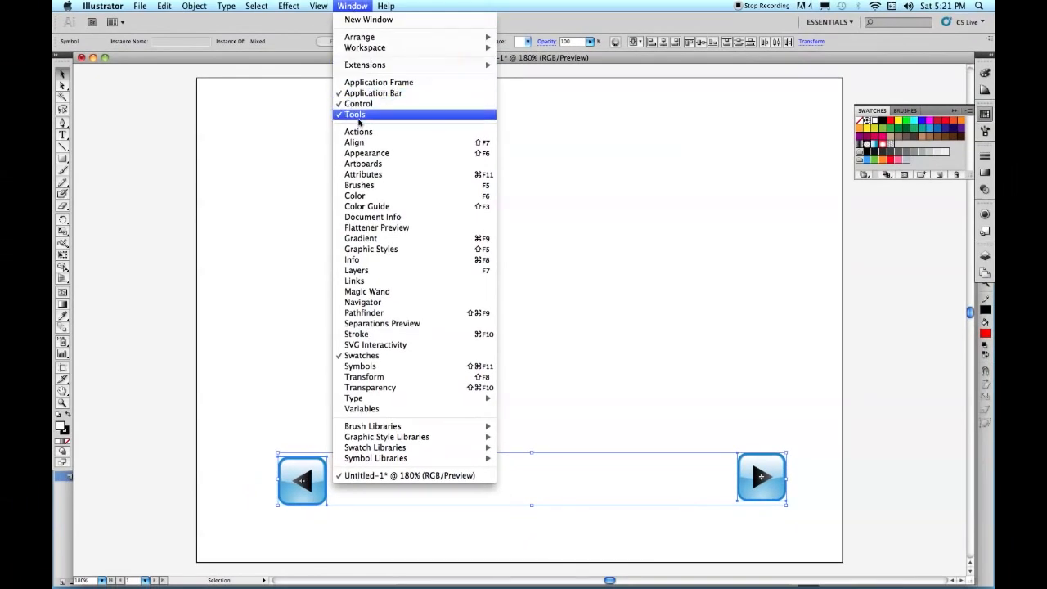
left_click(365, 143)
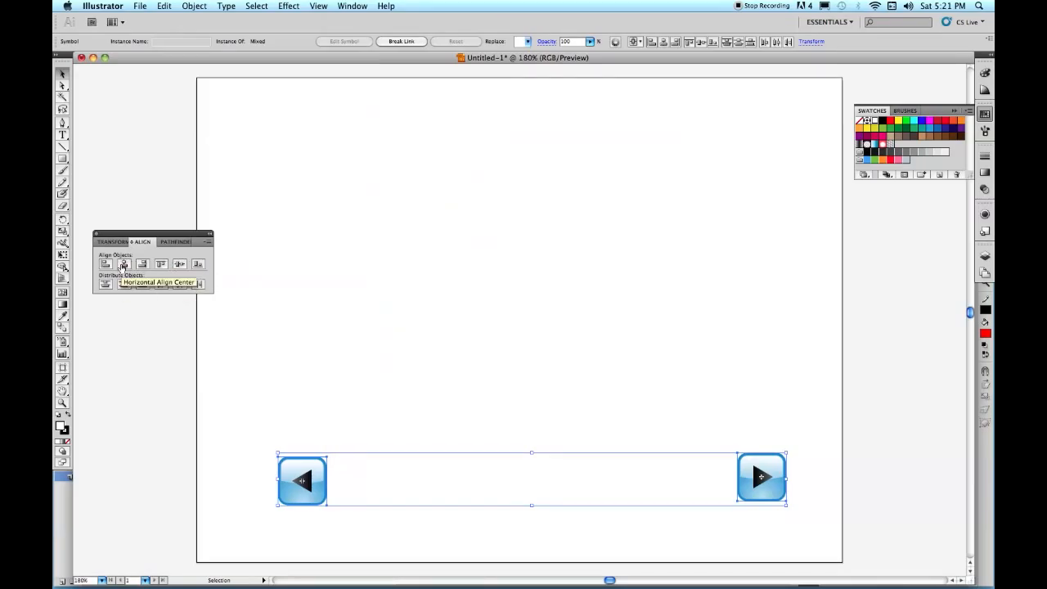
left_click(180, 265)
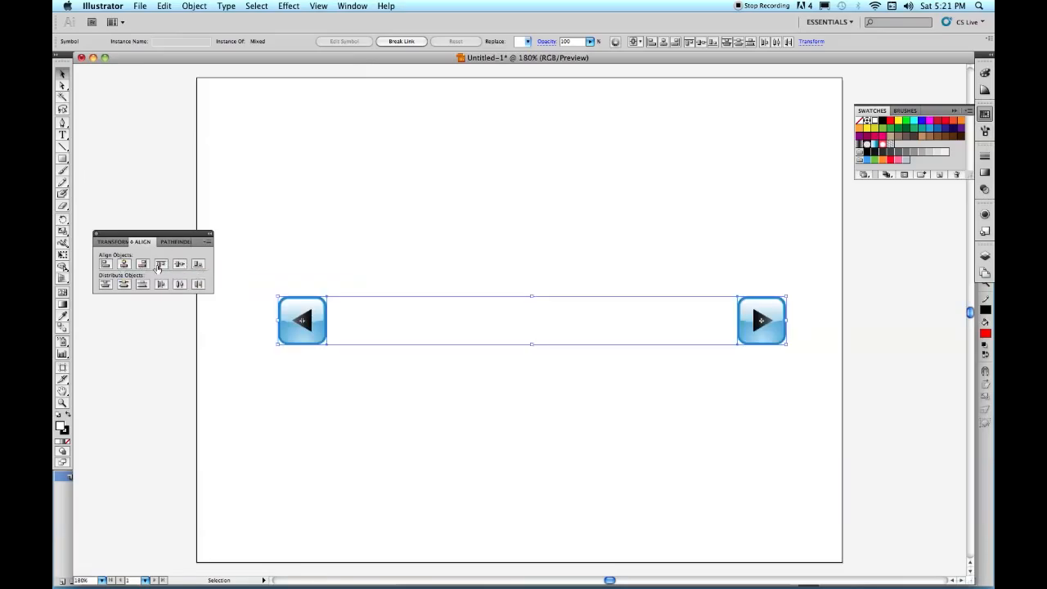
left_click(199, 266)
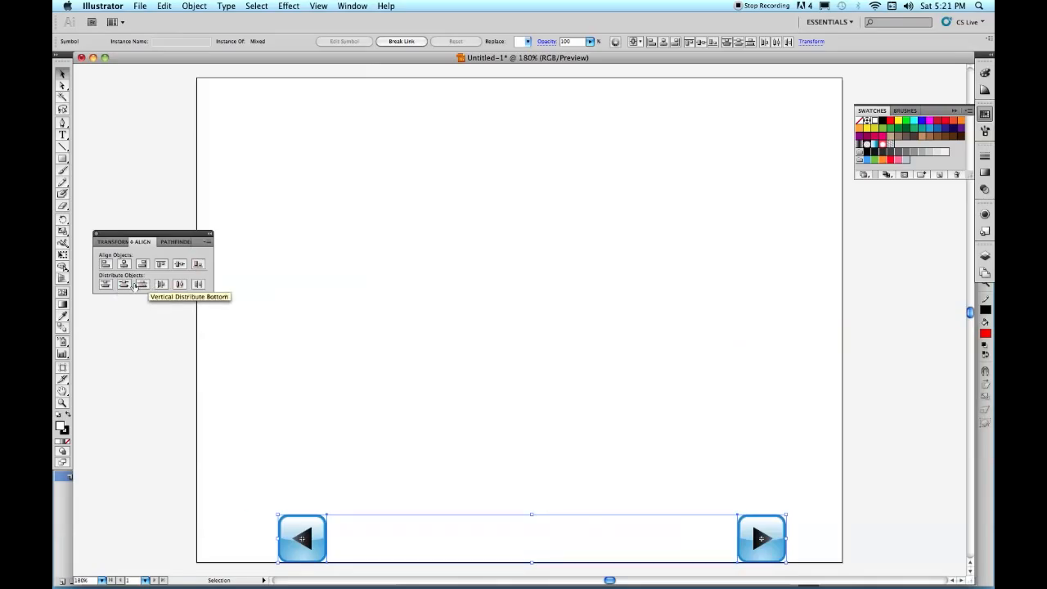
left_click(179, 285)
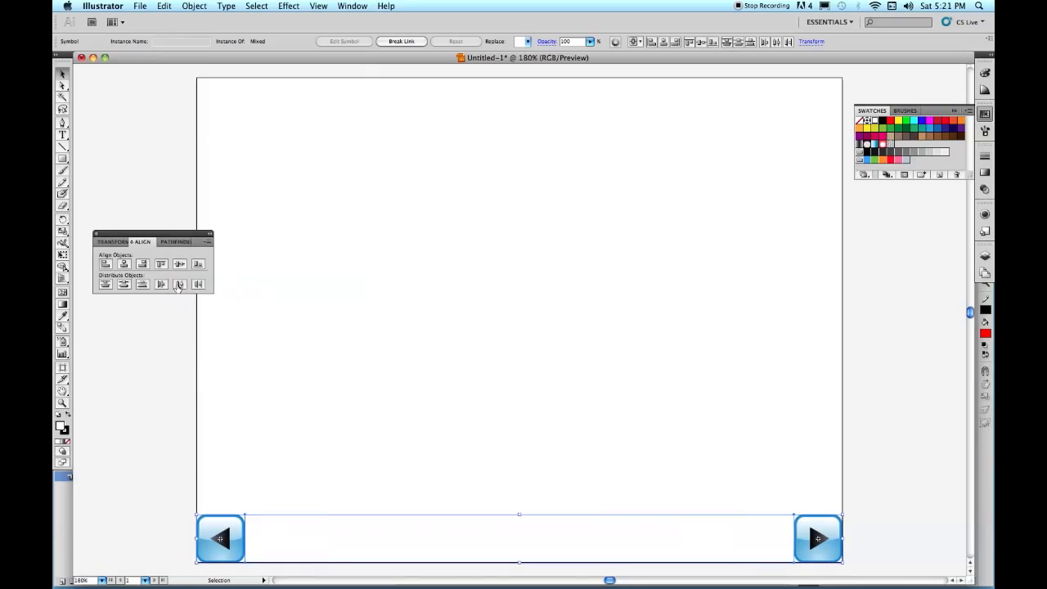
left_click(237, 293)
- Move the backward arrow button 20 px right and 20 px up from the artboard's lower-left corner
left_click(232, 521)
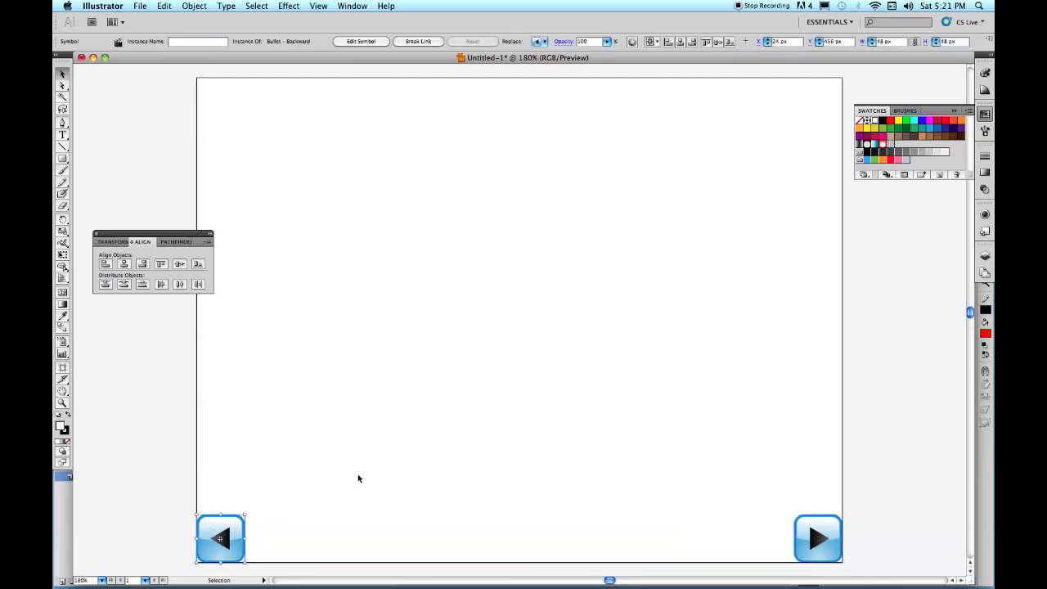
key("shift+Right")
key("shift+Right")
key("shift+Up")
key("shift+Up")
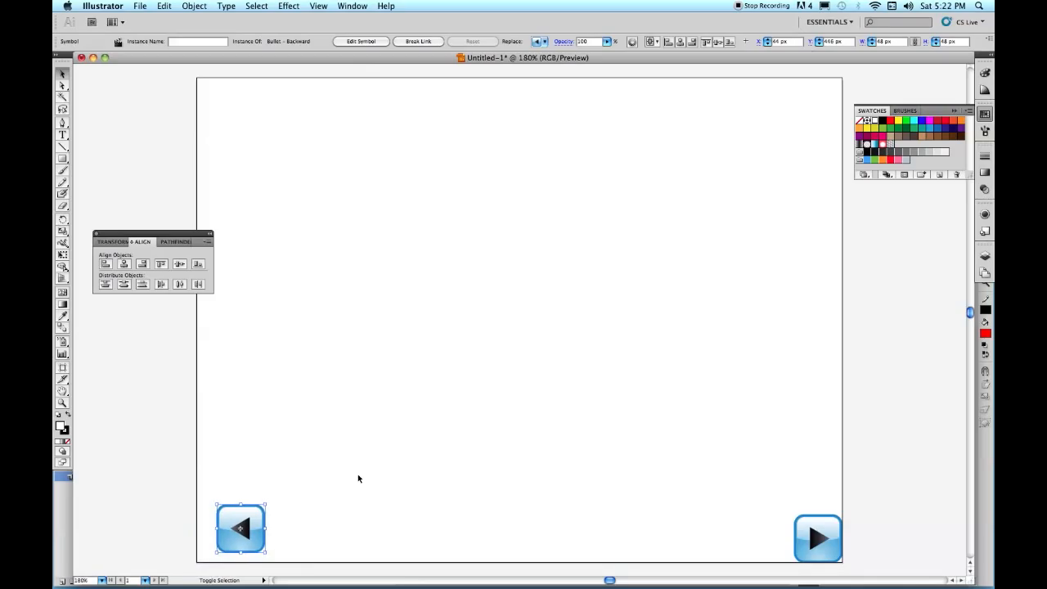
- Move the forward arrow button 20 px left and 20 px up from the artboard's lower-right corner, and deselect it
left_click(817, 532)
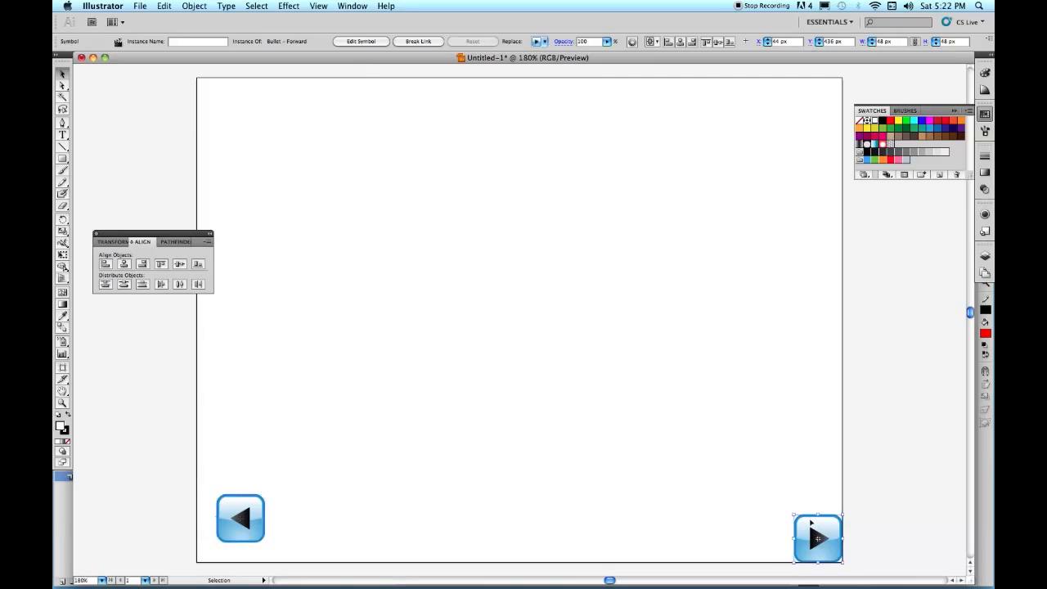
key("shift+Left")
key("shift+Left")
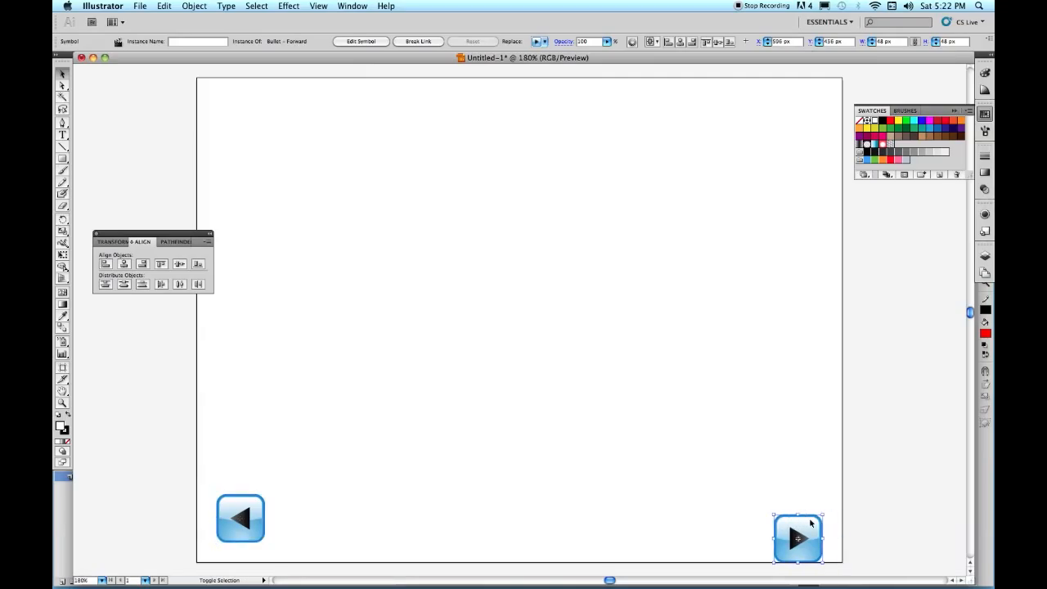
key("shift+Up")
key("shift+Up")
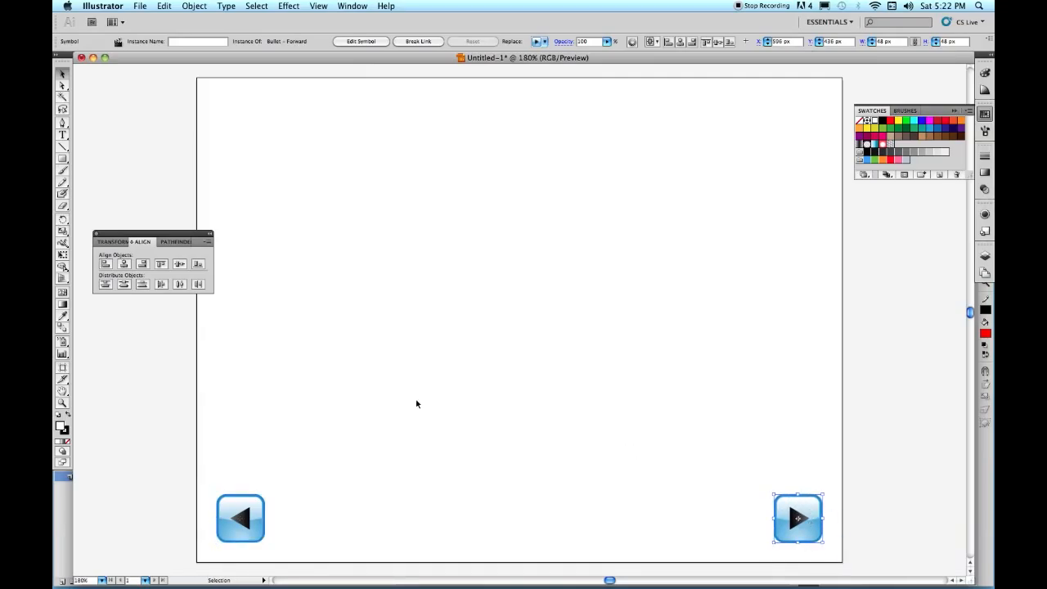
left_click(481, 411)
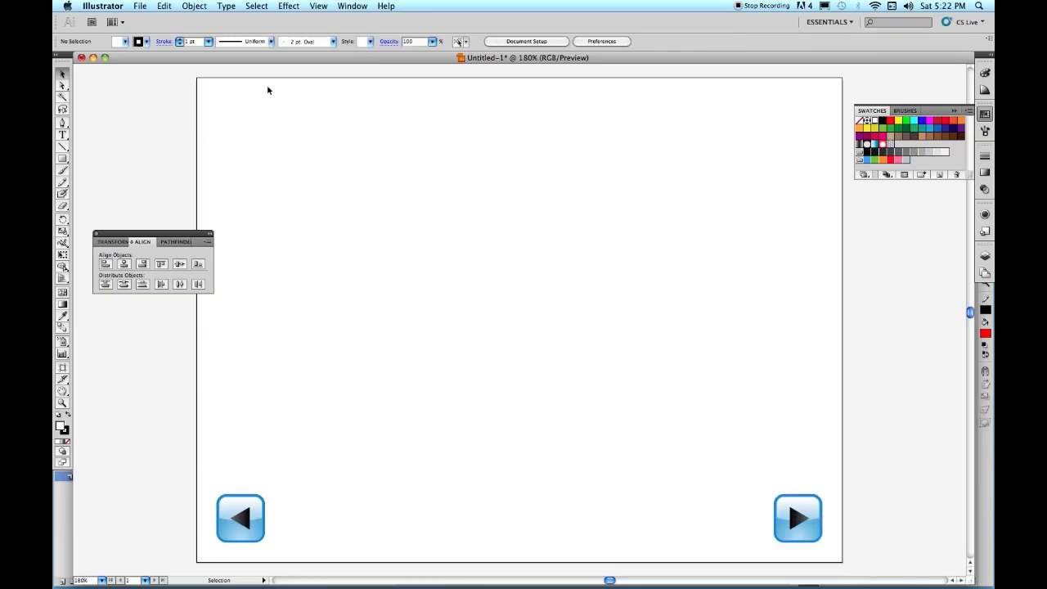
- Save the document as buttons.ai in the F11Anima_10 folder, keeping the Illustrator CS5 version and default options
left_click(140, 5)
left_click(164, 129)
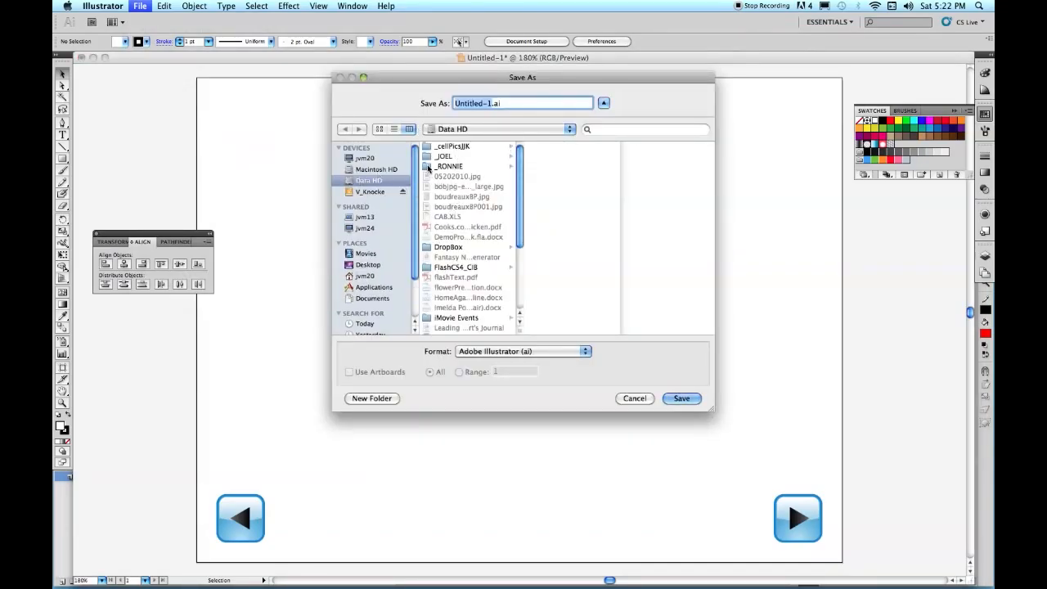
left_click(428, 166)
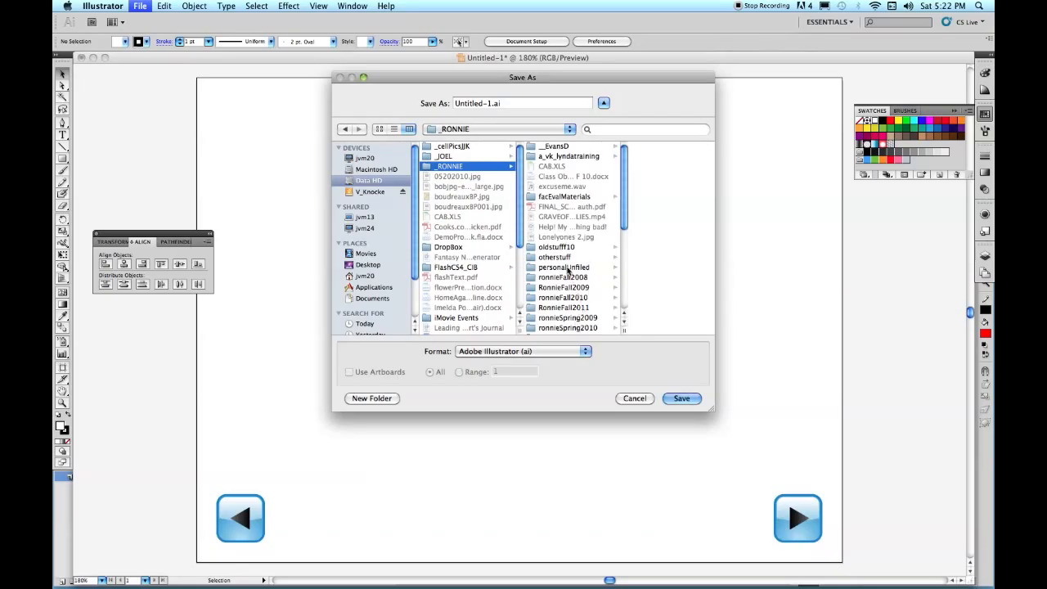
left_click(572, 308)
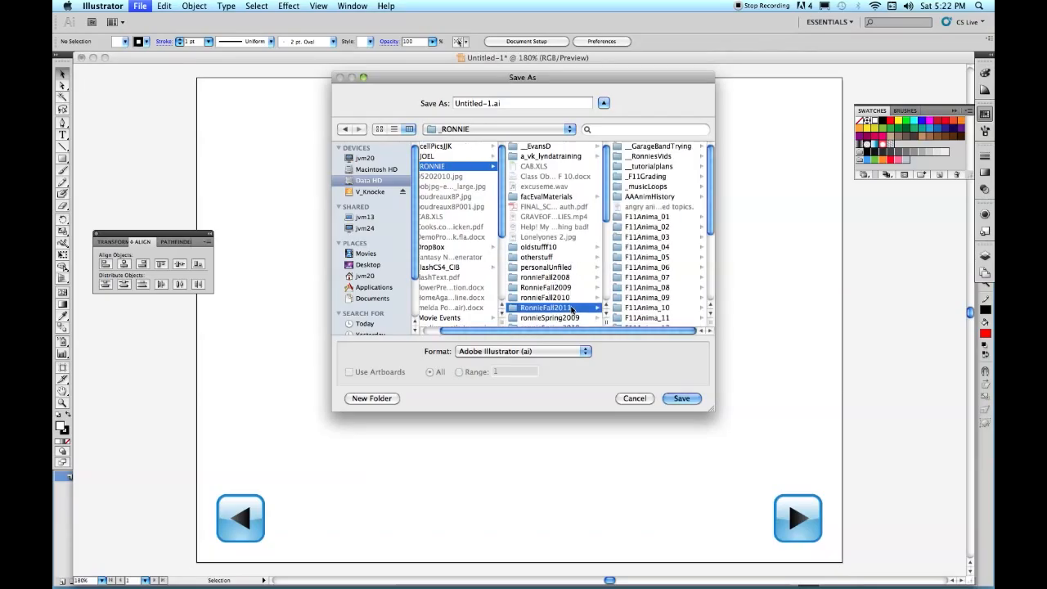
left_click(656, 311)
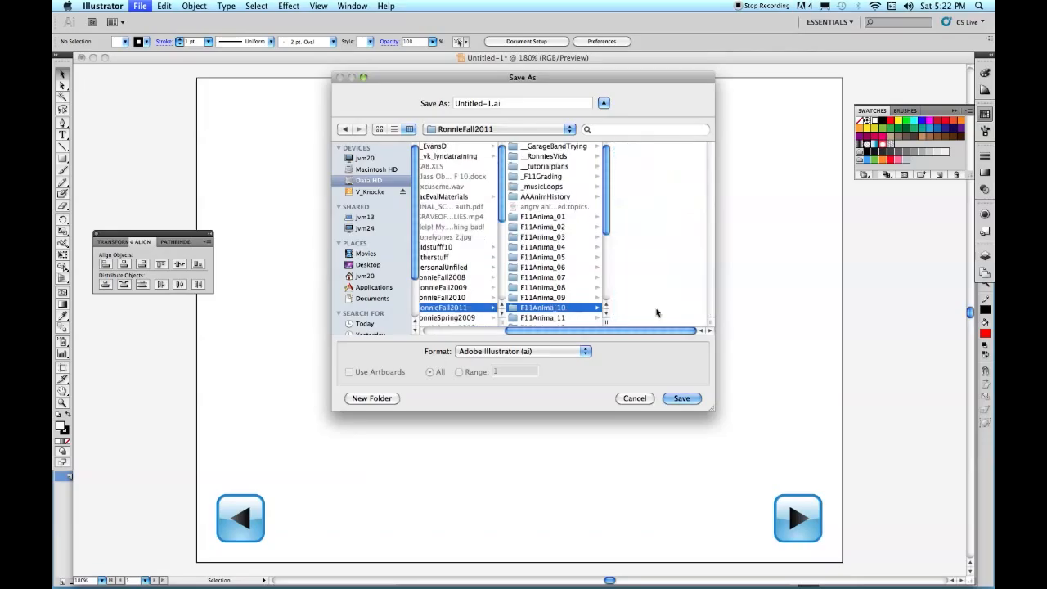
triple_click(493, 103)
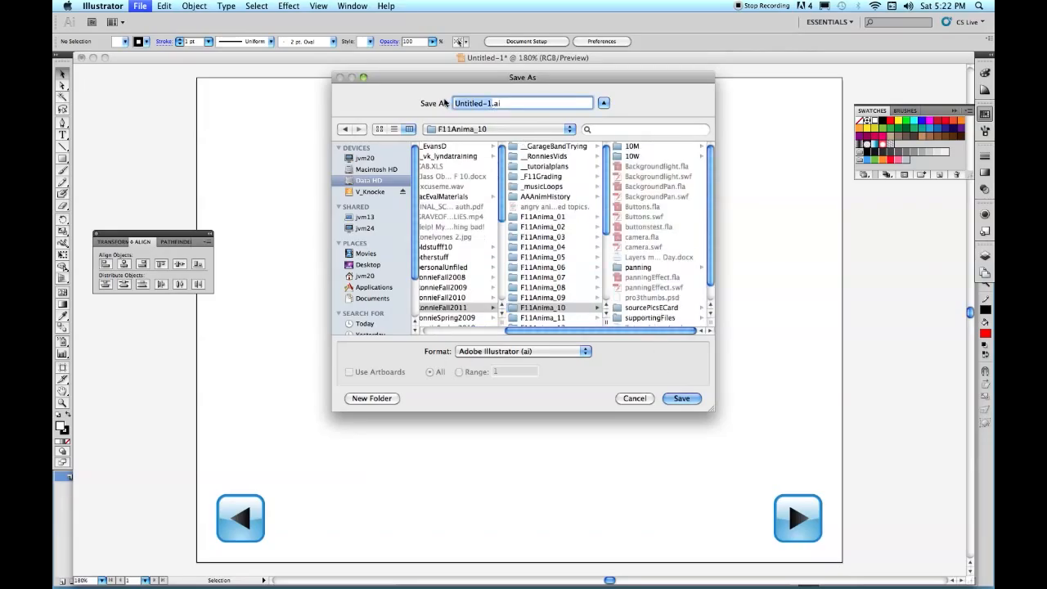
type("buttons.ai")
left_click(682, 398)
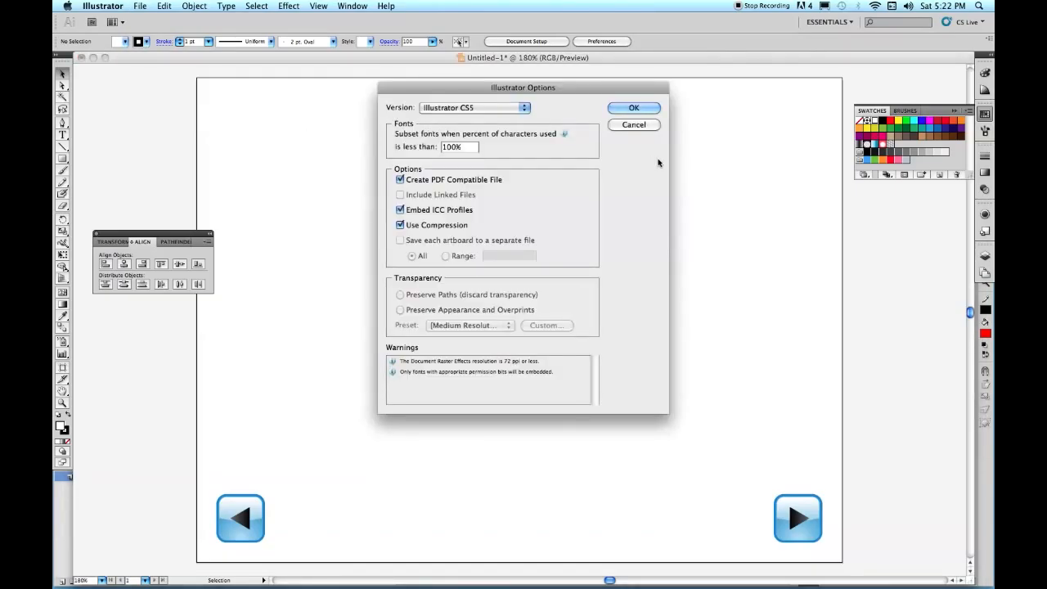
left_click(646, 110)
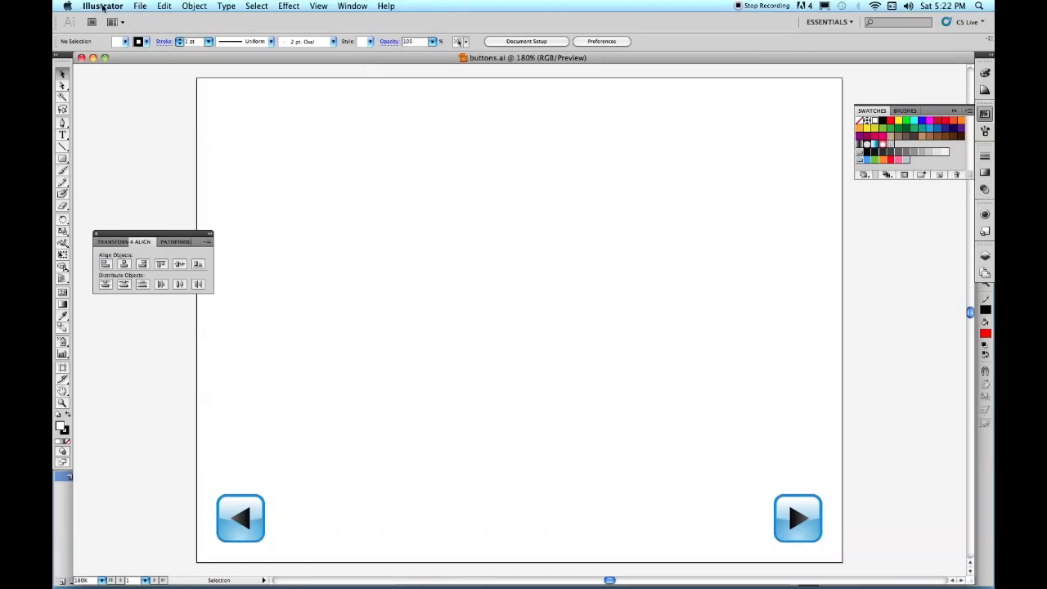
- Close the buttons.ai document and switch to Flash with Buttons.fla open
left_click(81, 58)
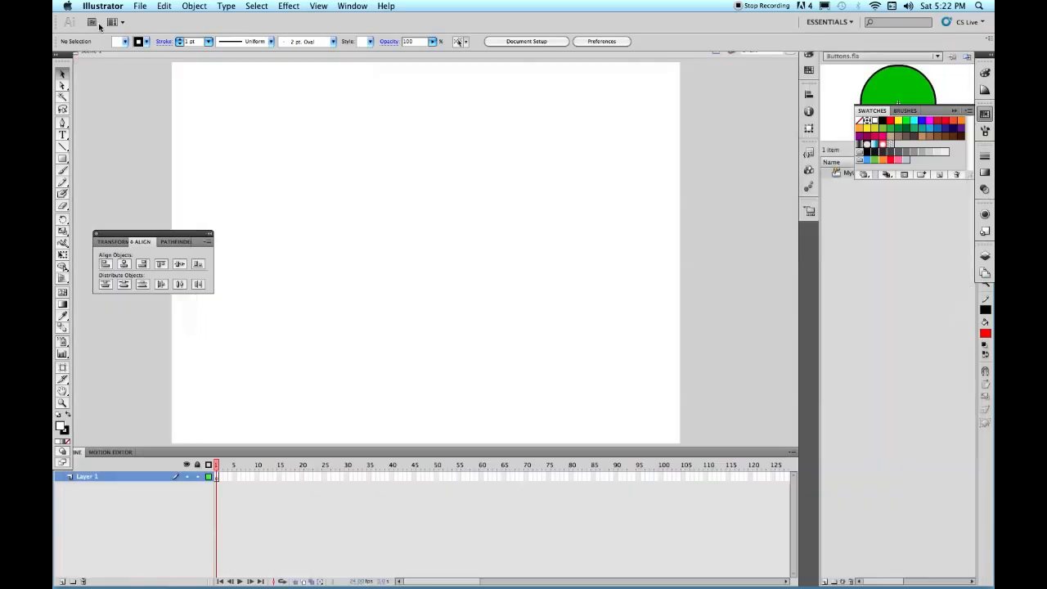
left_click(409, 183)
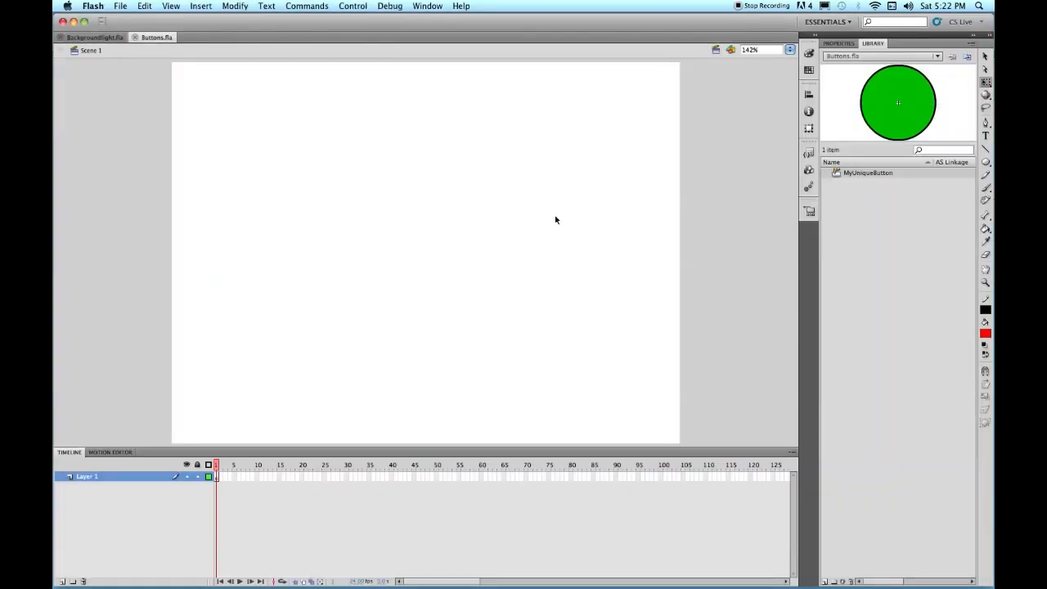
- Start importing buttons.ai from the F11Anima_10 folder to the stage
left_click(119, 6)
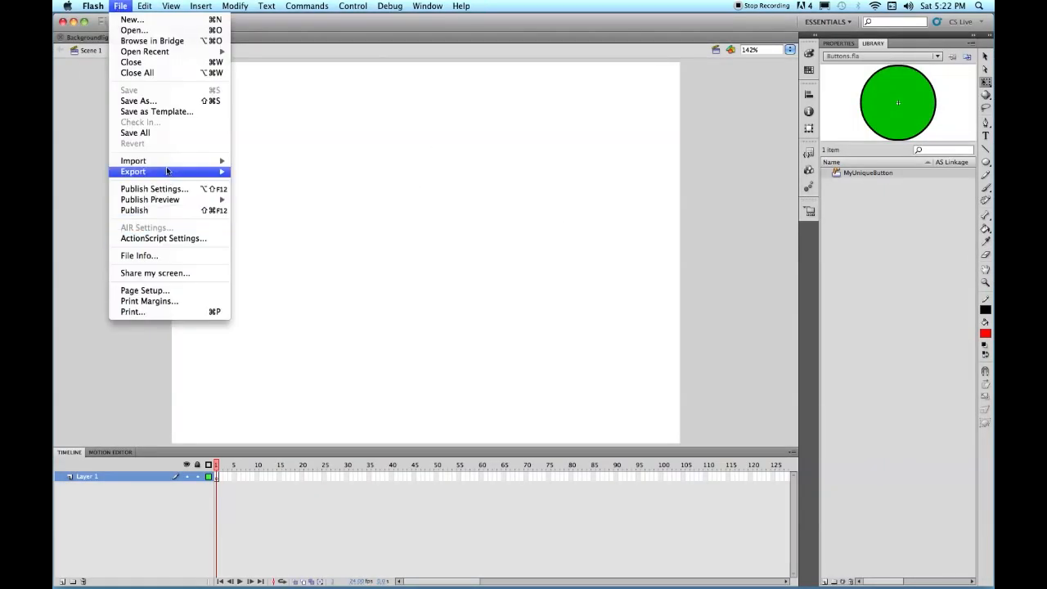
mouse_move(163, 161)
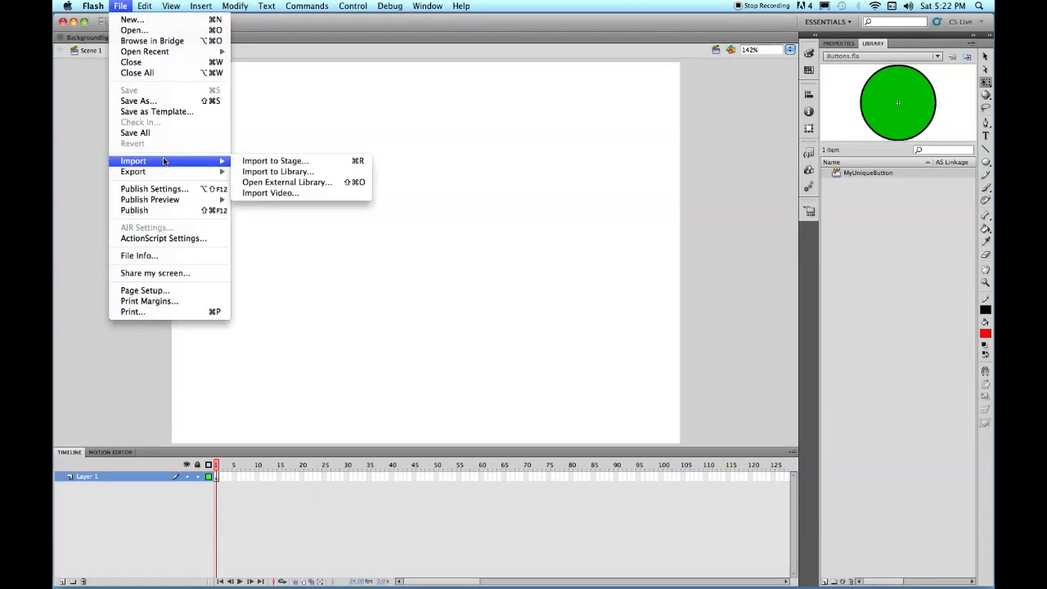
left_click(292, 164)
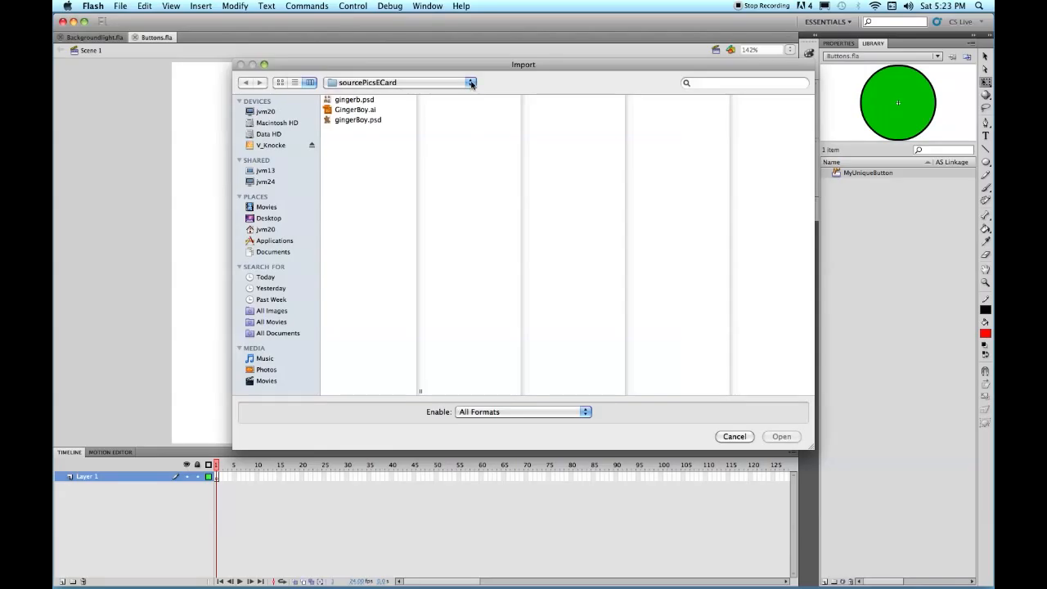
left_click(401, 83)
left_click(376, 97)
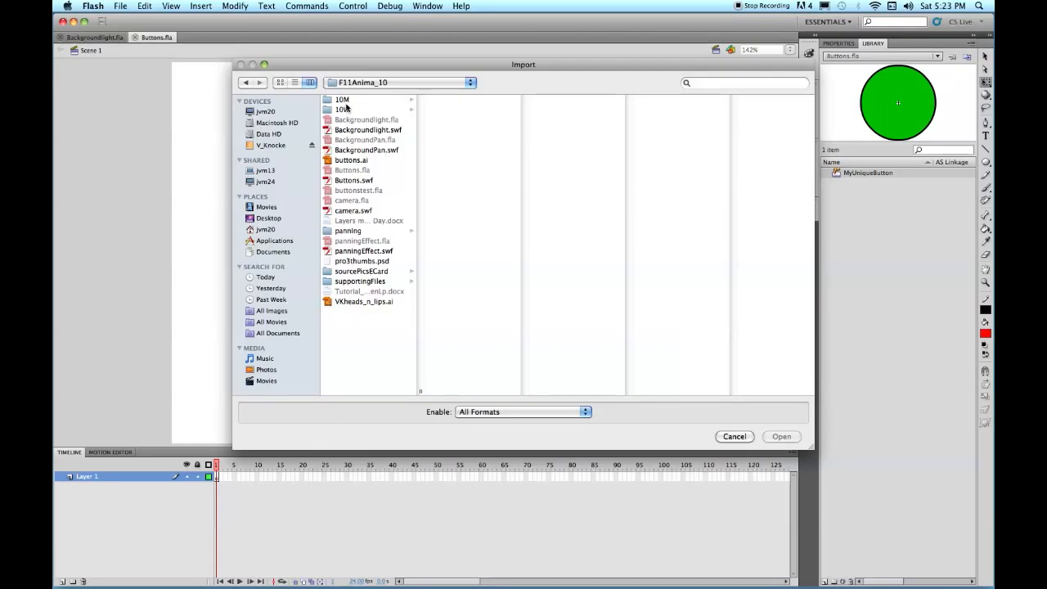
left_click(344, 161)
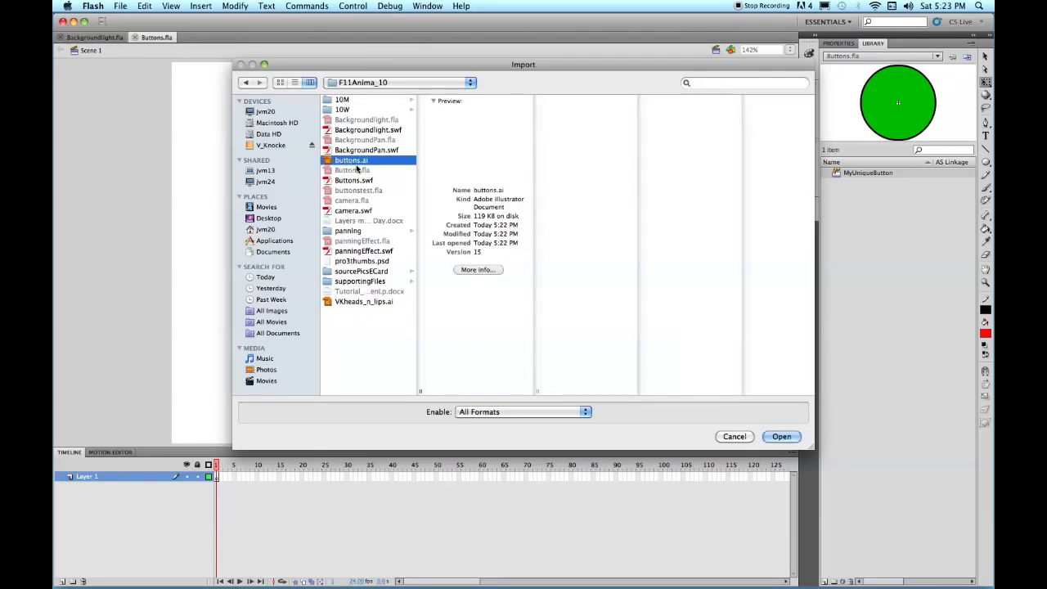
left_click(780, 437)
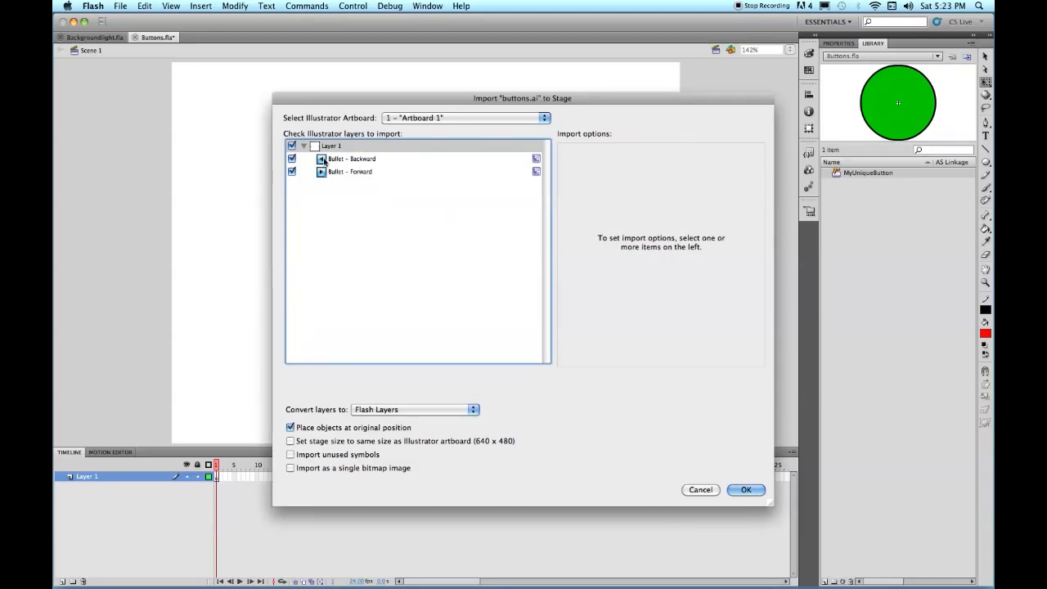
- Review the import options of both bullet symbols, import them as Flash layers at their original positions, and deselect them
left_click(321, 160)
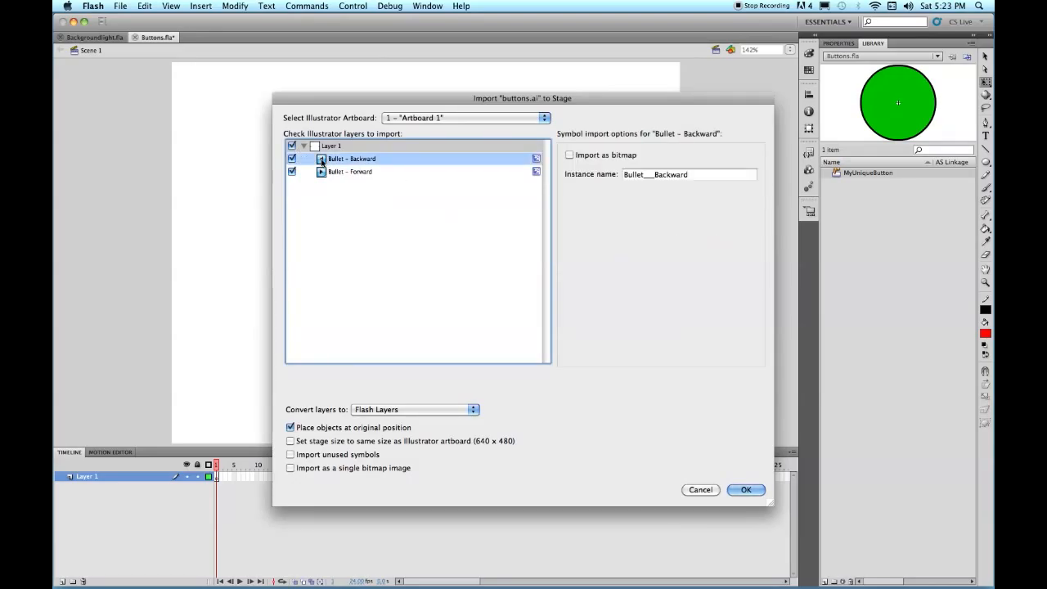
left_click(322, 172)
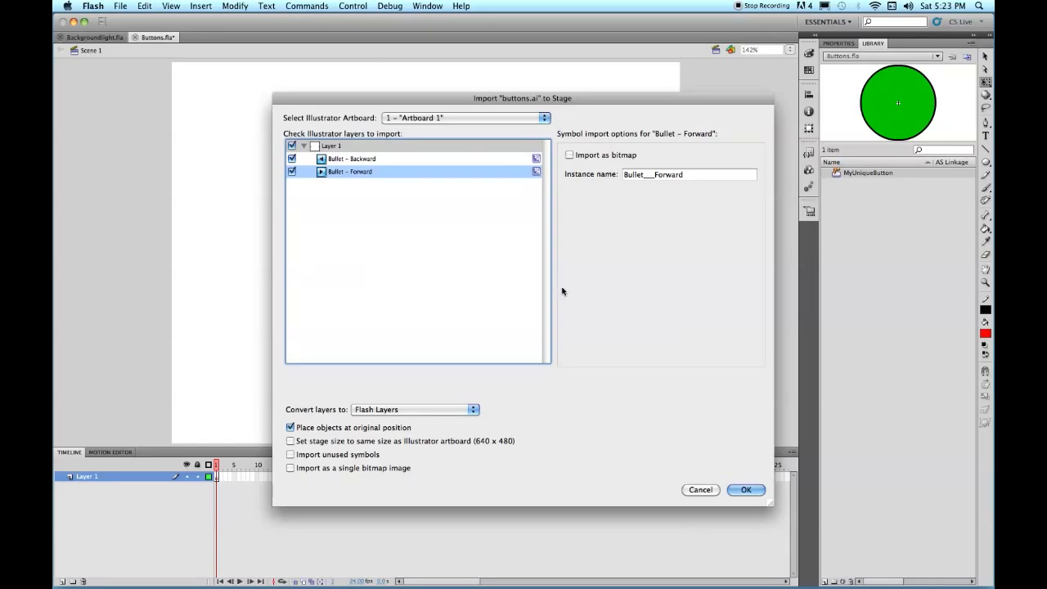
left_click(742, 490)
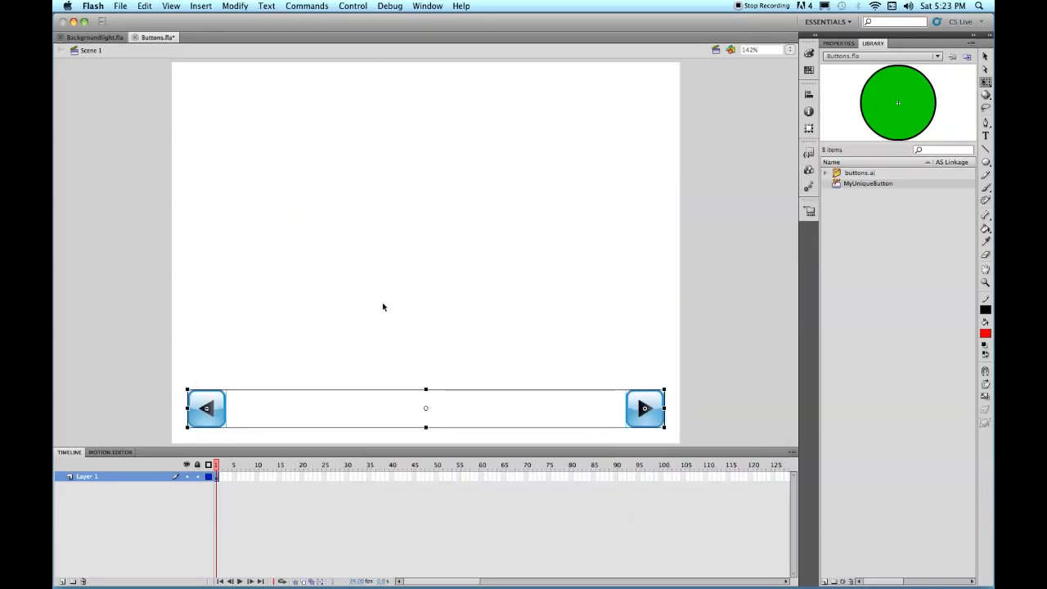
left_click(269, 344)
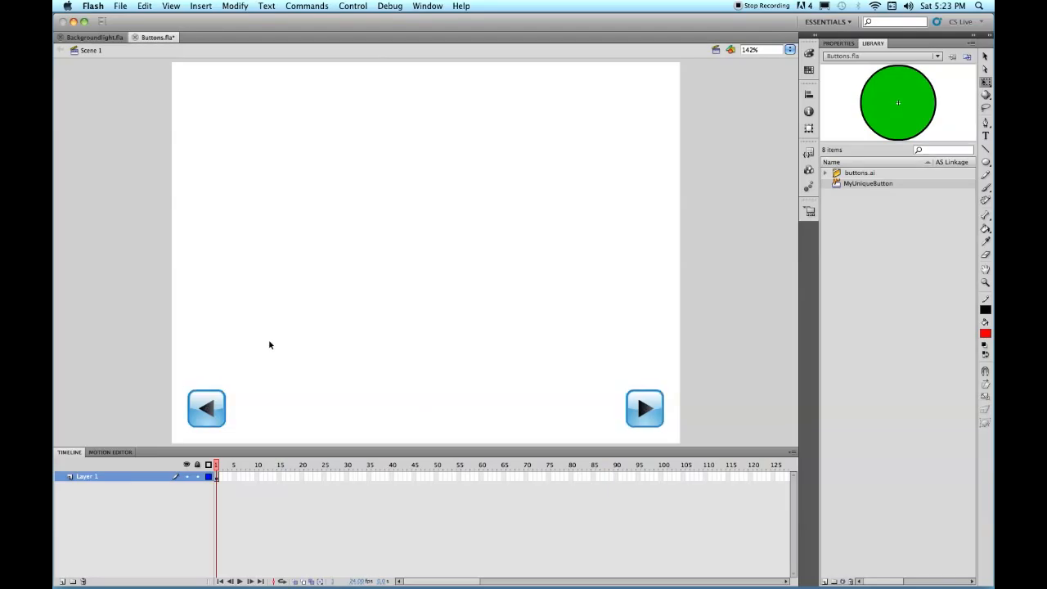
- Expand the buttons.ai Illustrator Symbols folder in the library, and inspect the backward arrow symbol's timeline before returning to Scene 1
left_click(825, 173)
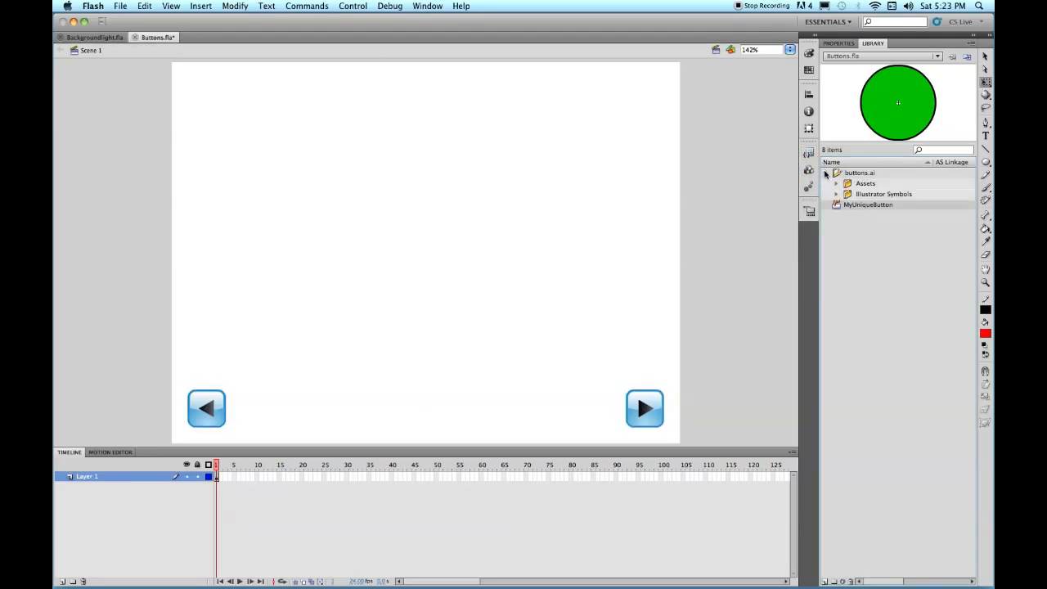
left_click(836, 194)
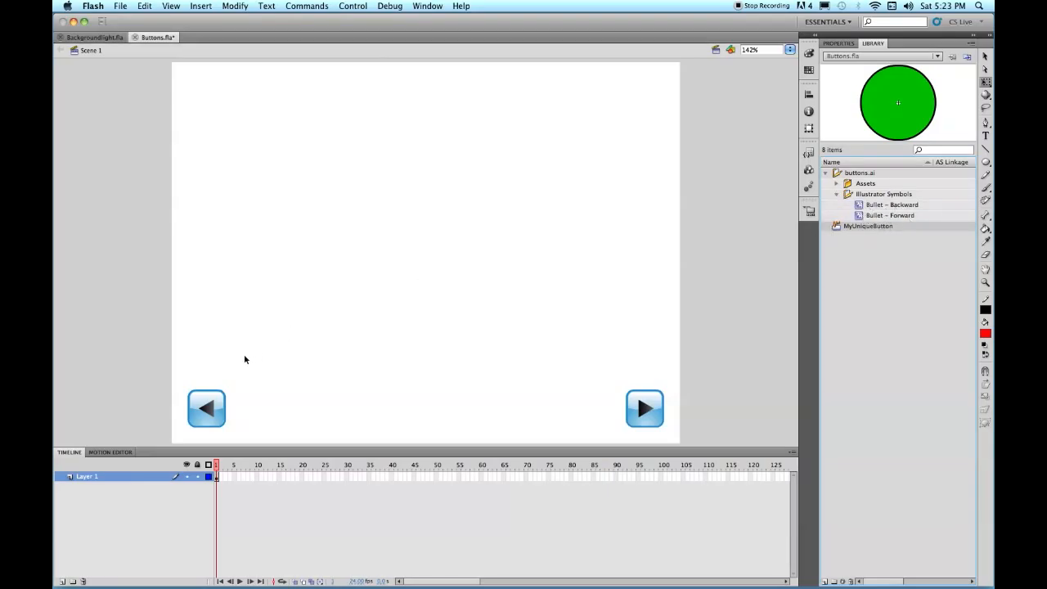
double_click(199, 413)
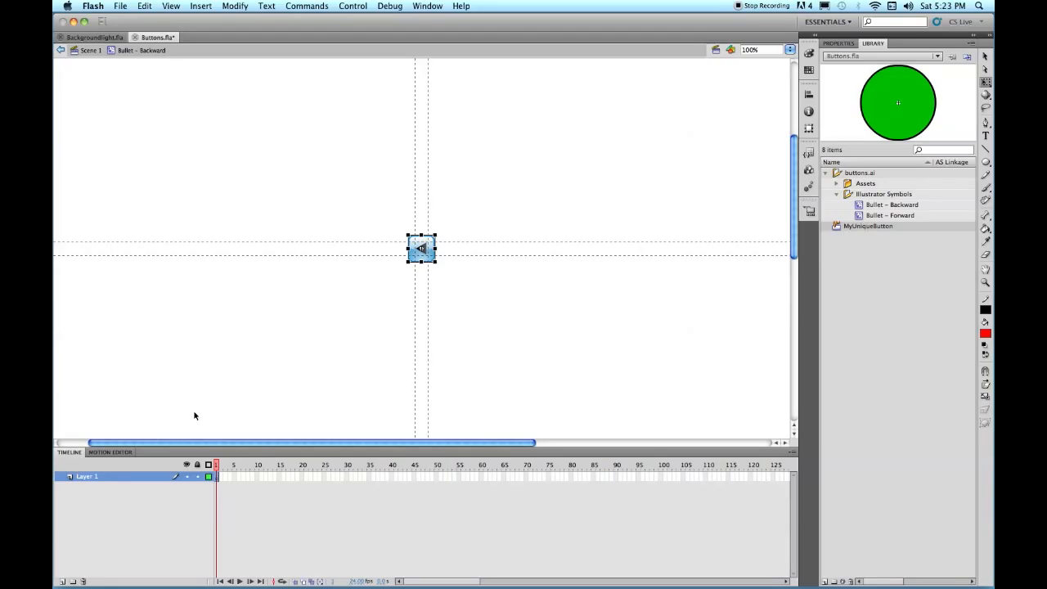
left_click(88, 51)
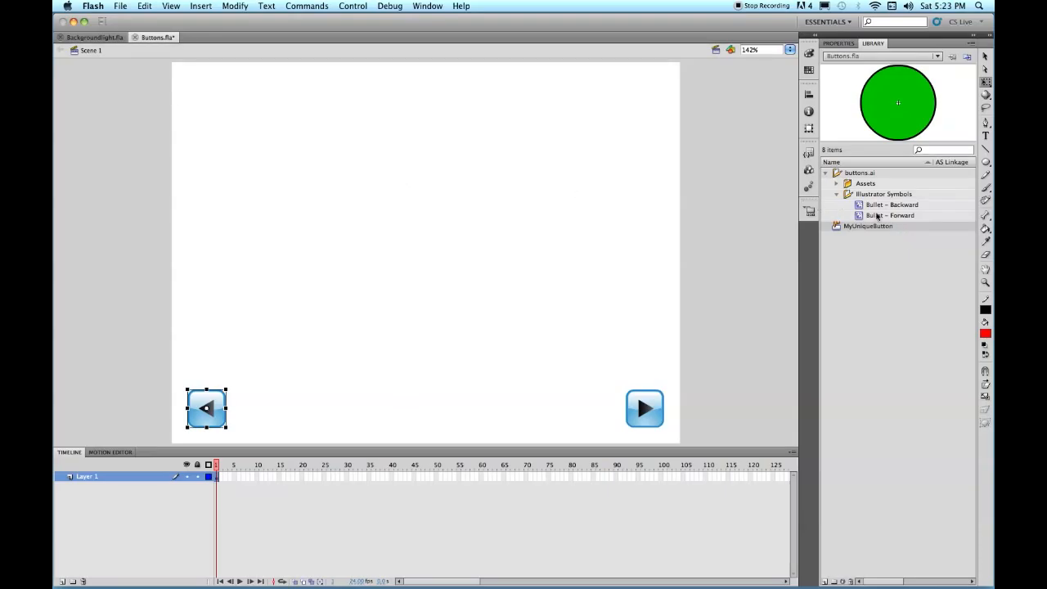
- Change the library symbol Bullet - Backward to the Button type in its symbol properties
left_click(859, 206)
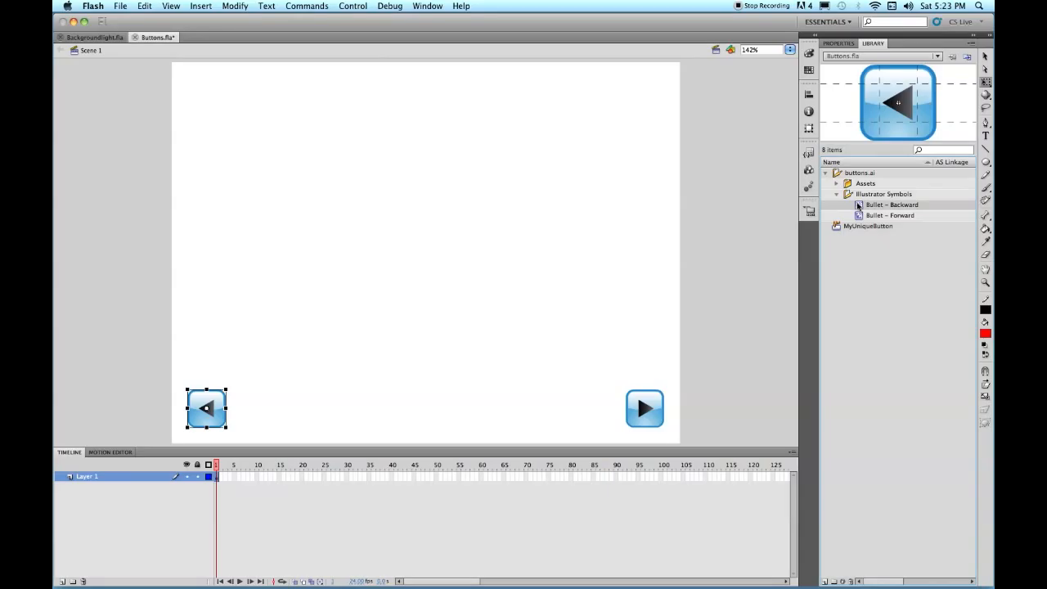
right_click(858, 206)
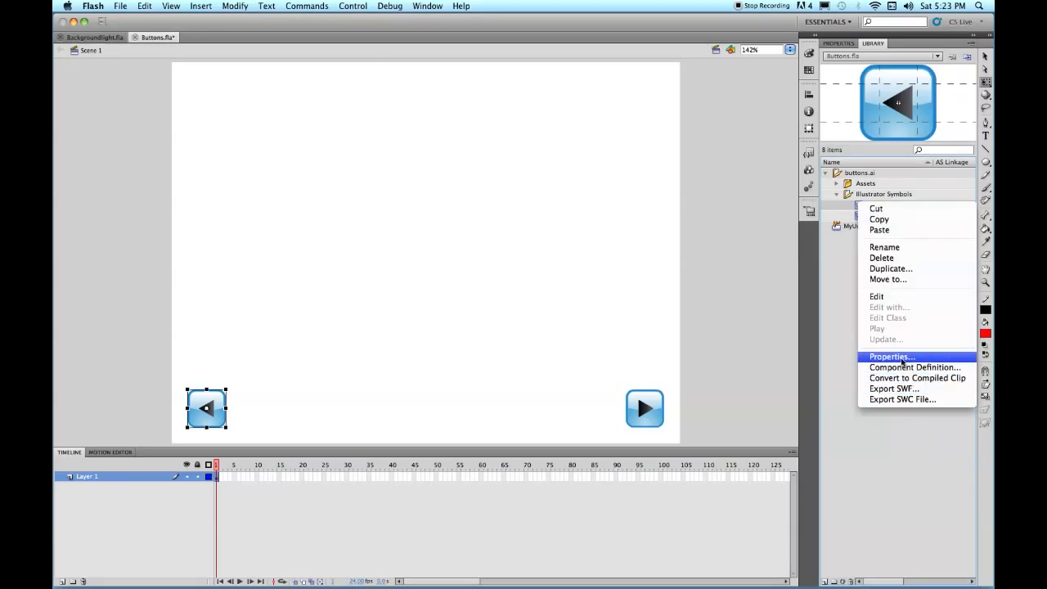
left_click(903, 358)
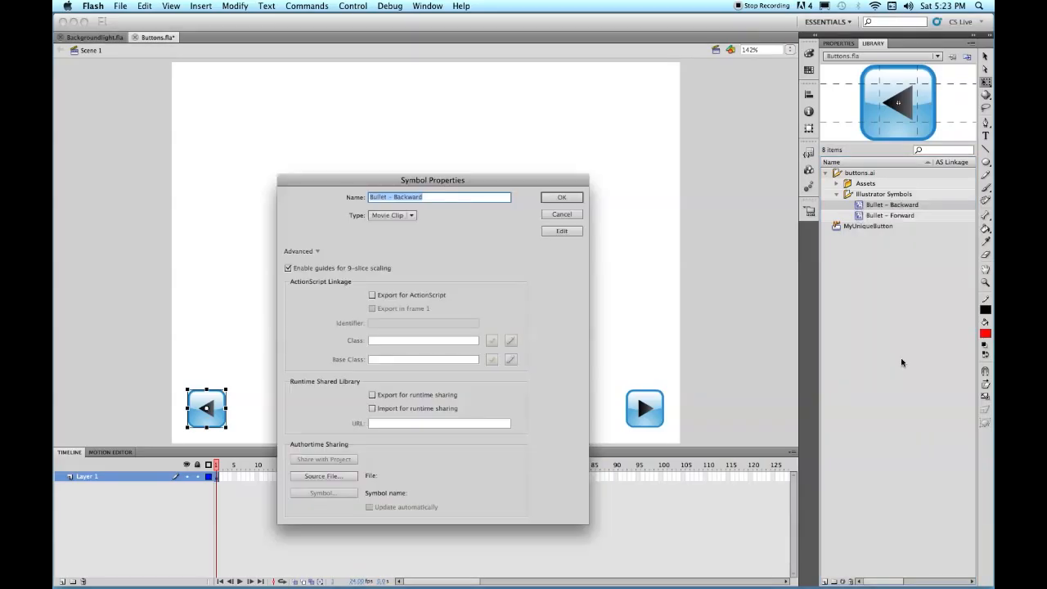
left_click(407, 216)
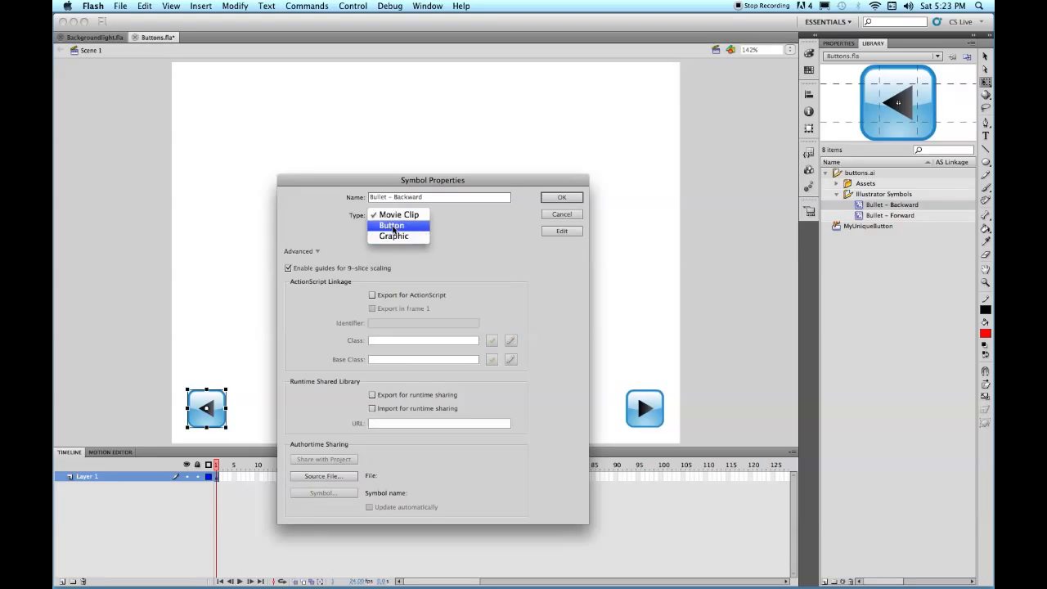
left_click(392, 227)
left_click(561, 197)
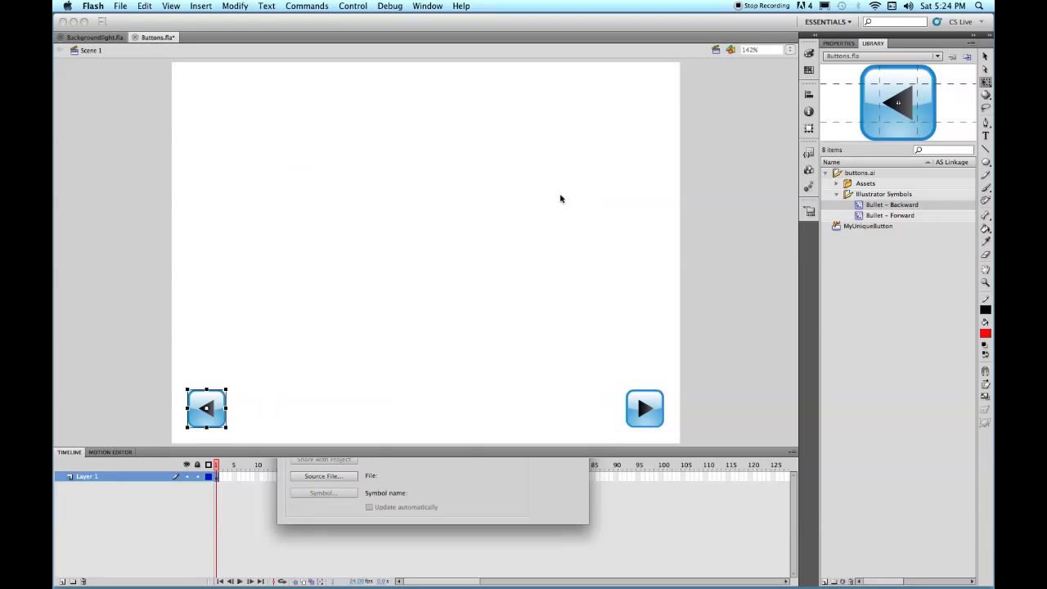
- Change the library symbol Bullet - Forward to the Button type in its symbol properties
left_click(863, 216)
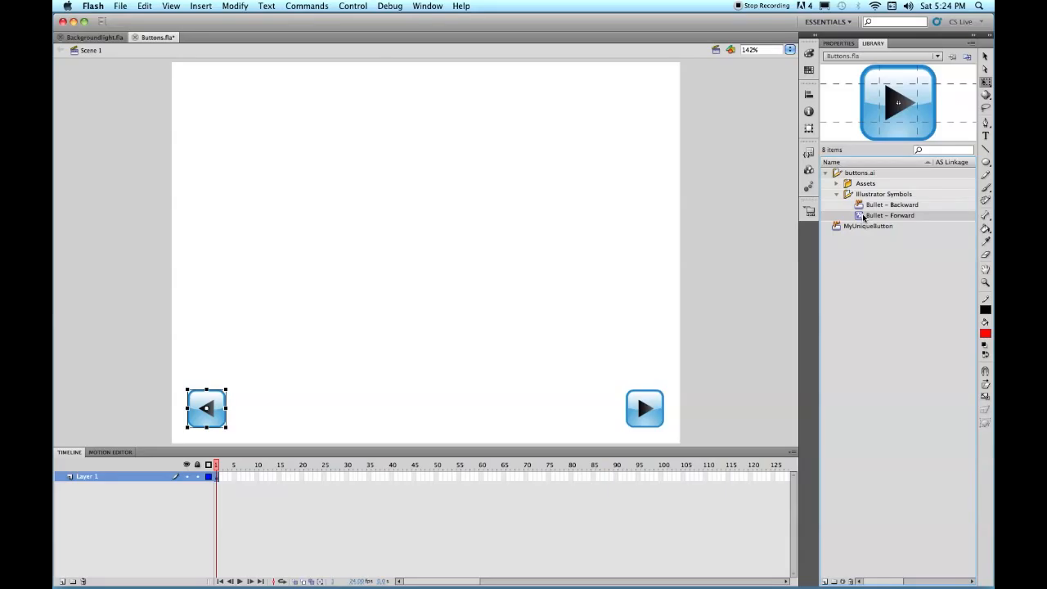
right_click(861, 218)
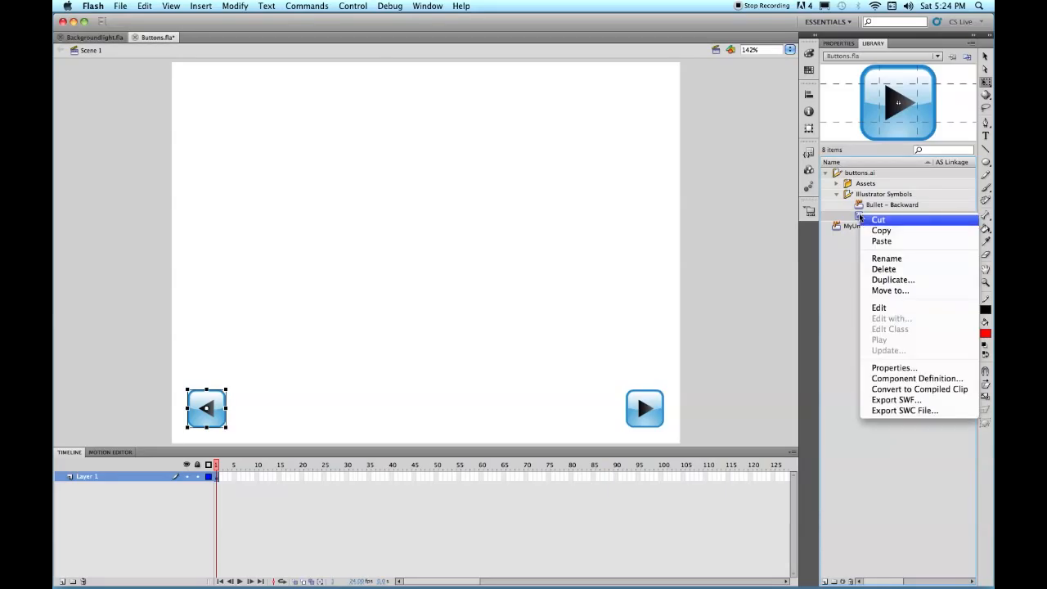
left_click(889, 366)
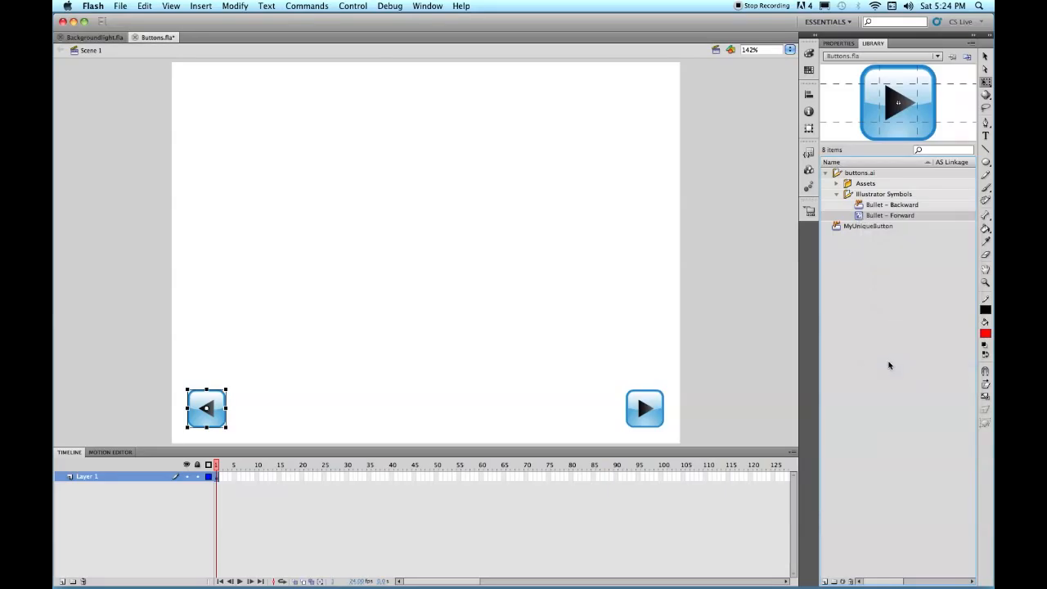
left_click(393, 216)
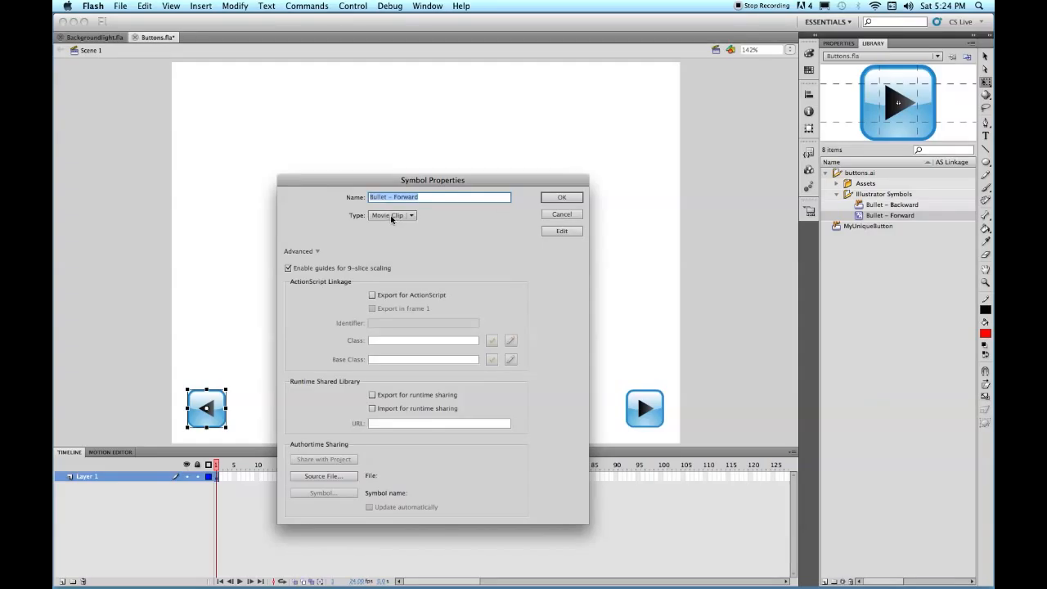
left_click(390, 223)
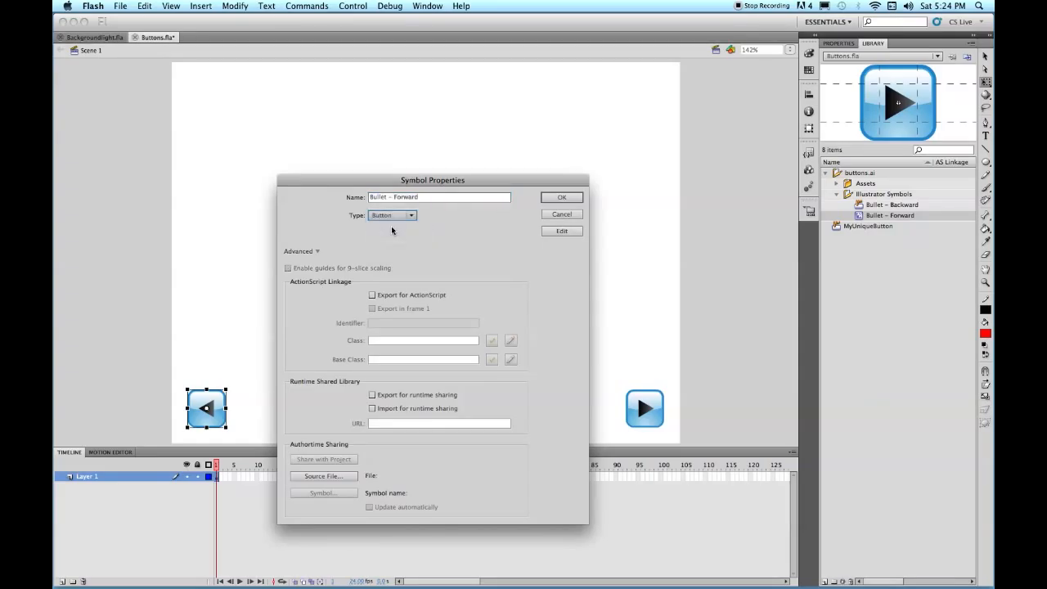
left_click(560, 199)
left_click(674, 196)
- Set the instance behavior of the backward arrow on the stage to Button
left_click_drag(161, 372, 266, 439)
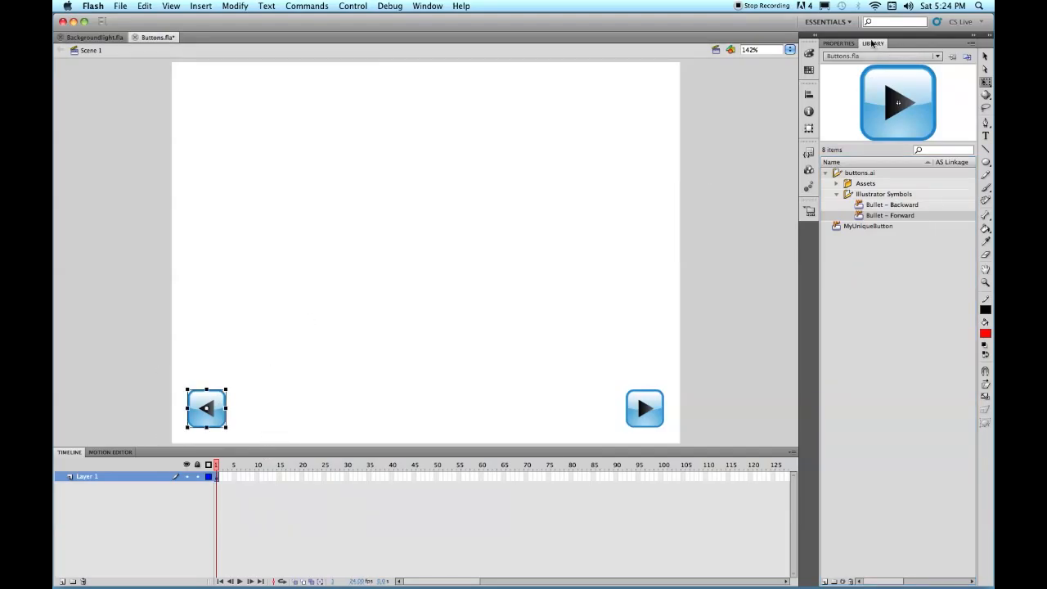
left_click(851, 43)
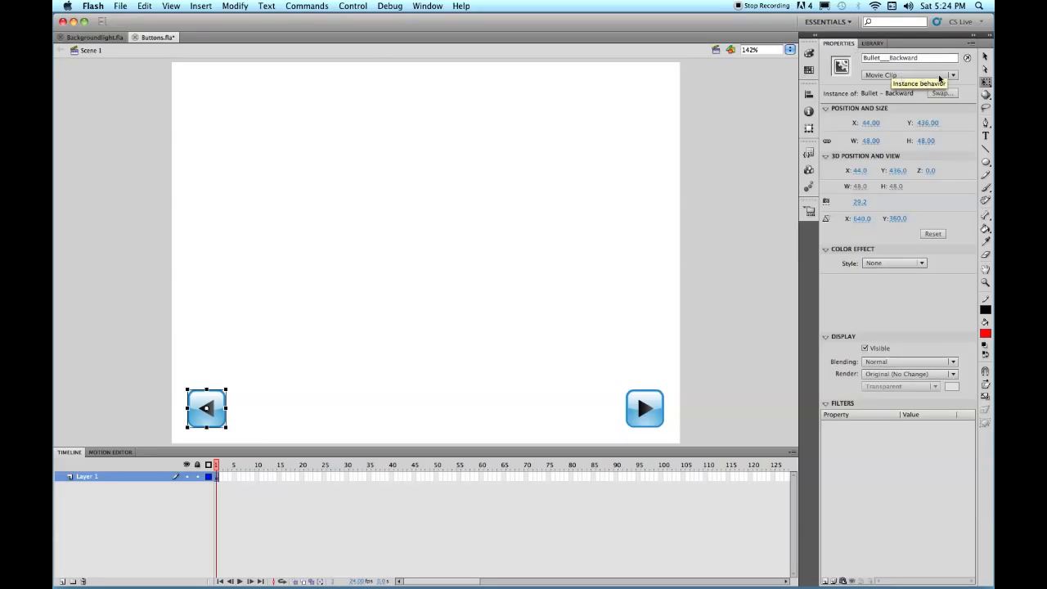
left_click(952, 76)
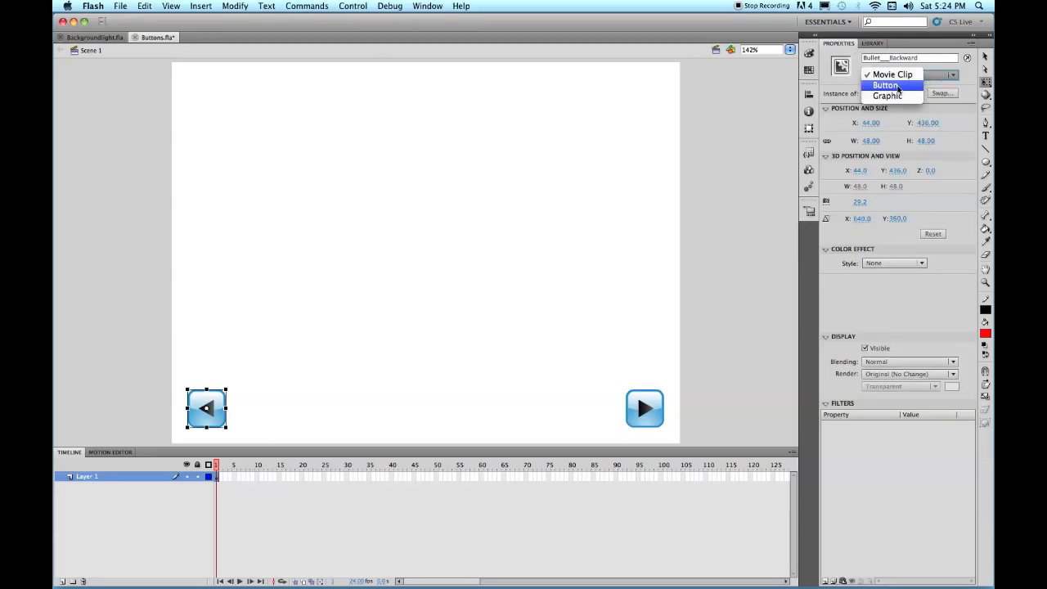
left_click(898, 87)
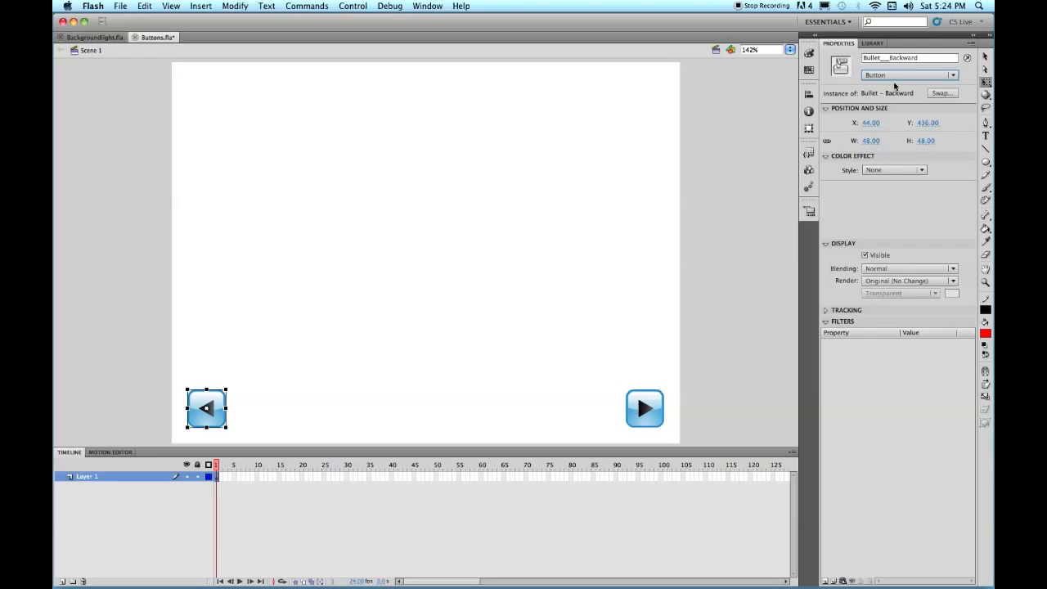
- Set the instance behavior of the forward arrow on the stage to Button, and deselect it
left_click(645, 407)
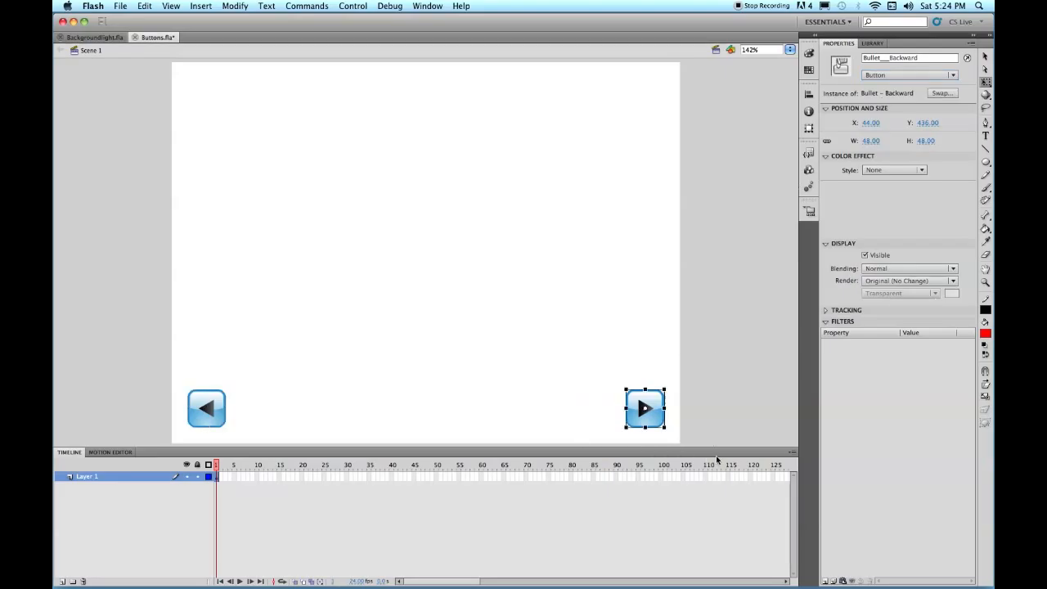
left_click(898, 75)
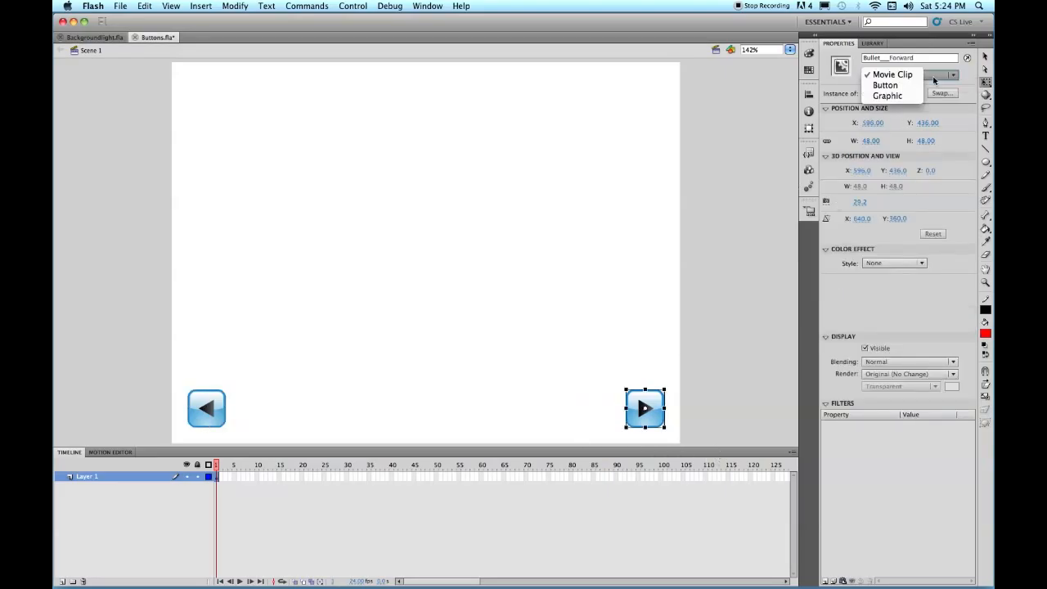
left_click(893, 87)
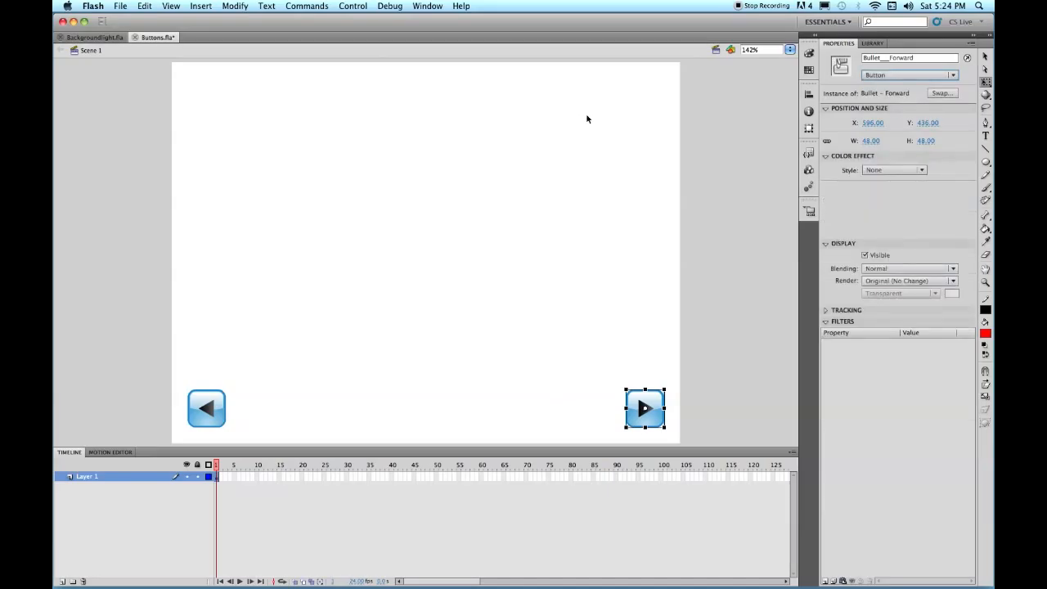
left_click(714, 144)
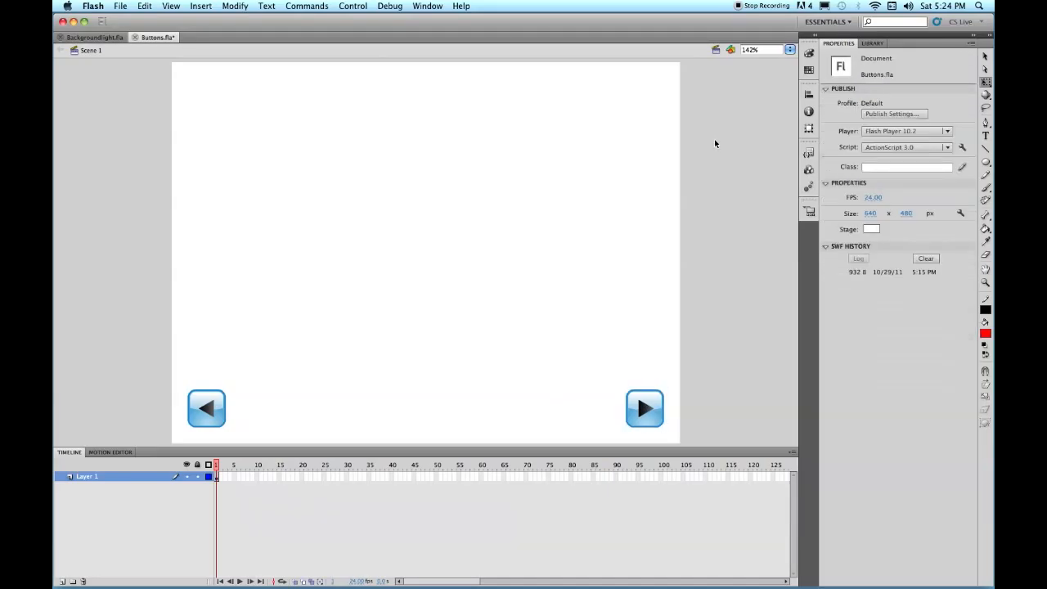
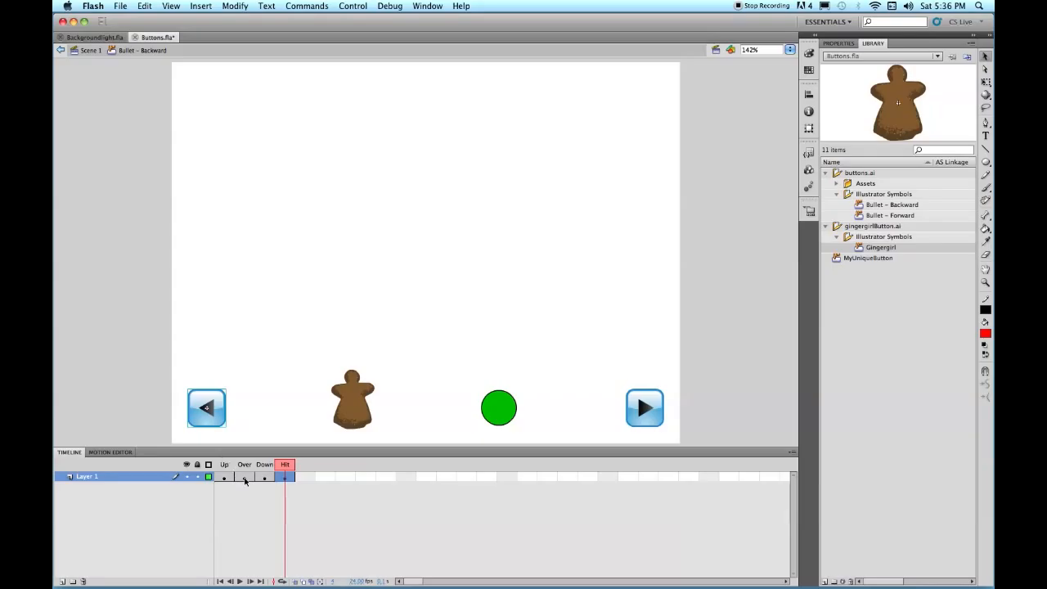
- In the Over frame of Bullet - Backward, enter the nested groups down to the rounded-square background drawing object and select its fill
left_click(244, 477)
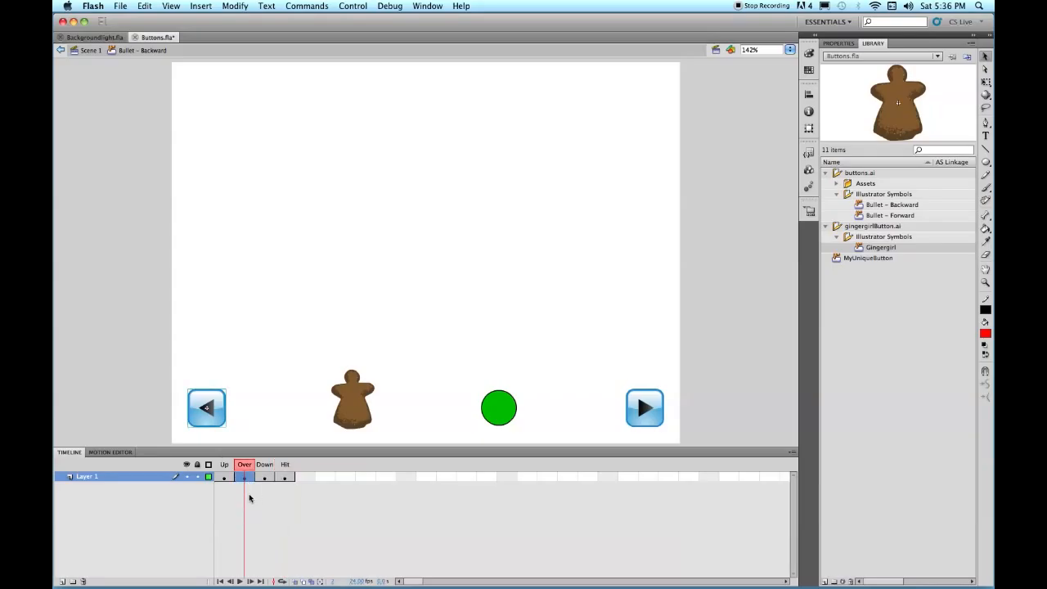
left_click(985, 282)
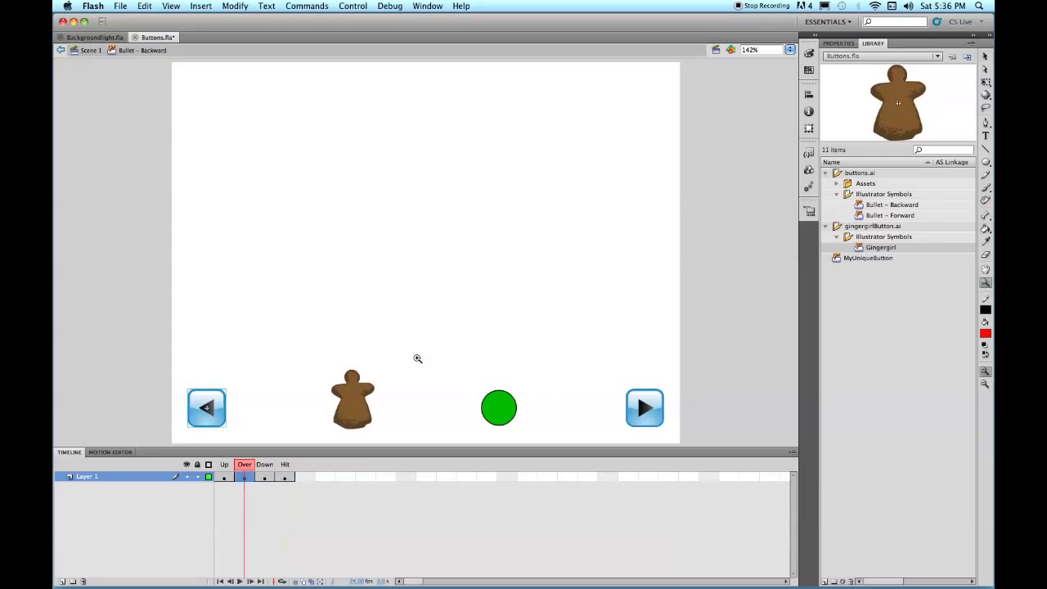
left_click_drag(103, 360, 288, 435)
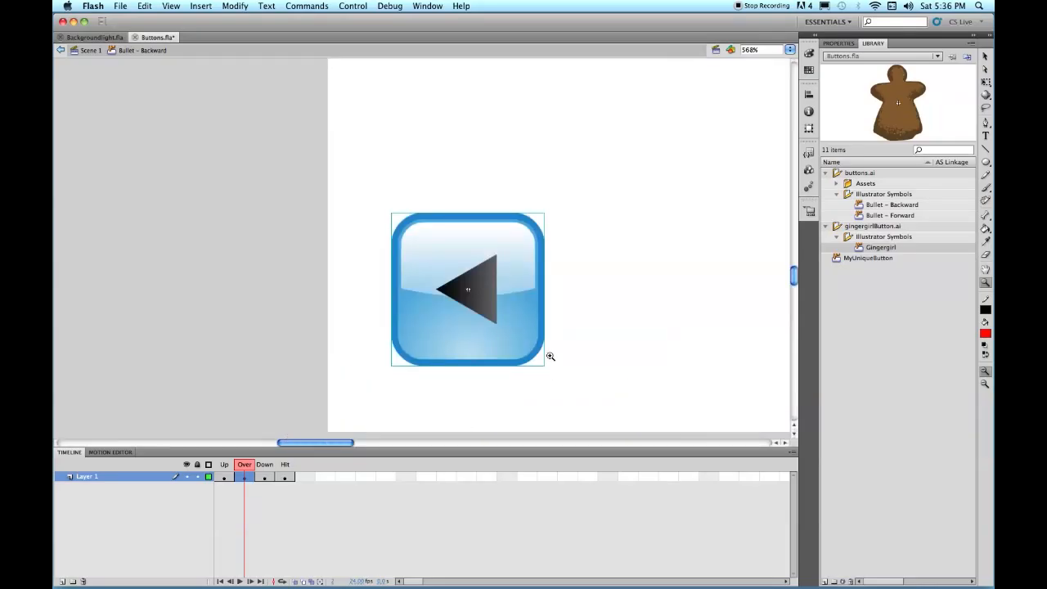
left_click(985, 56)
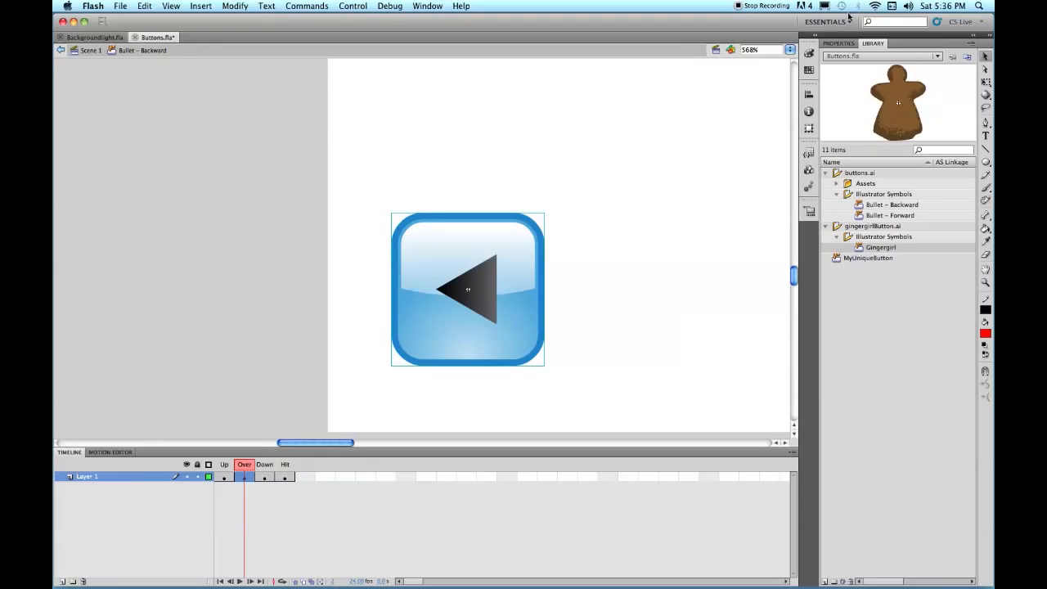
left_click(834, 44)
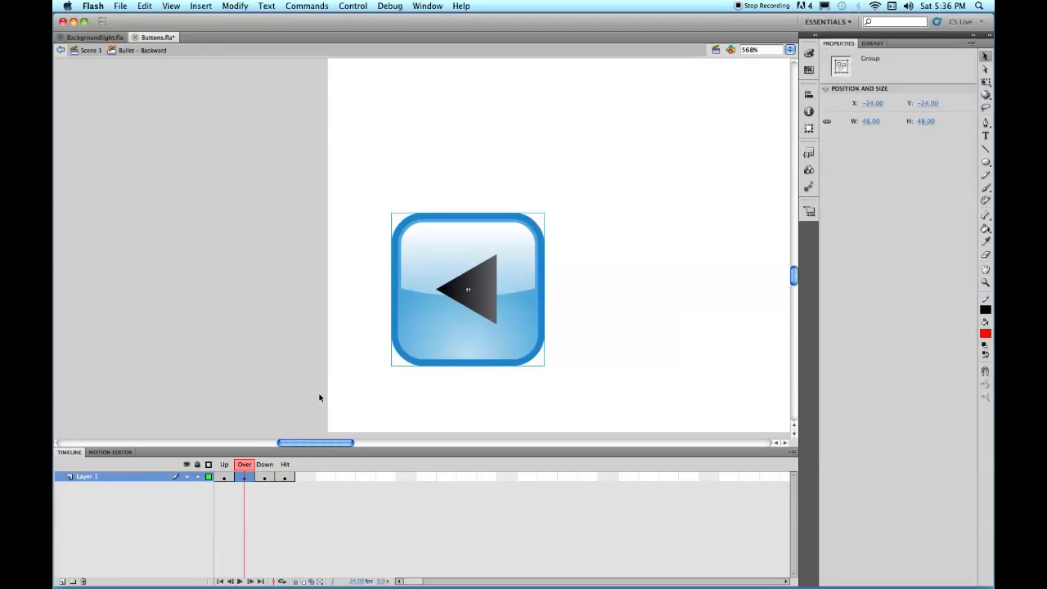
double_click(431, 283)
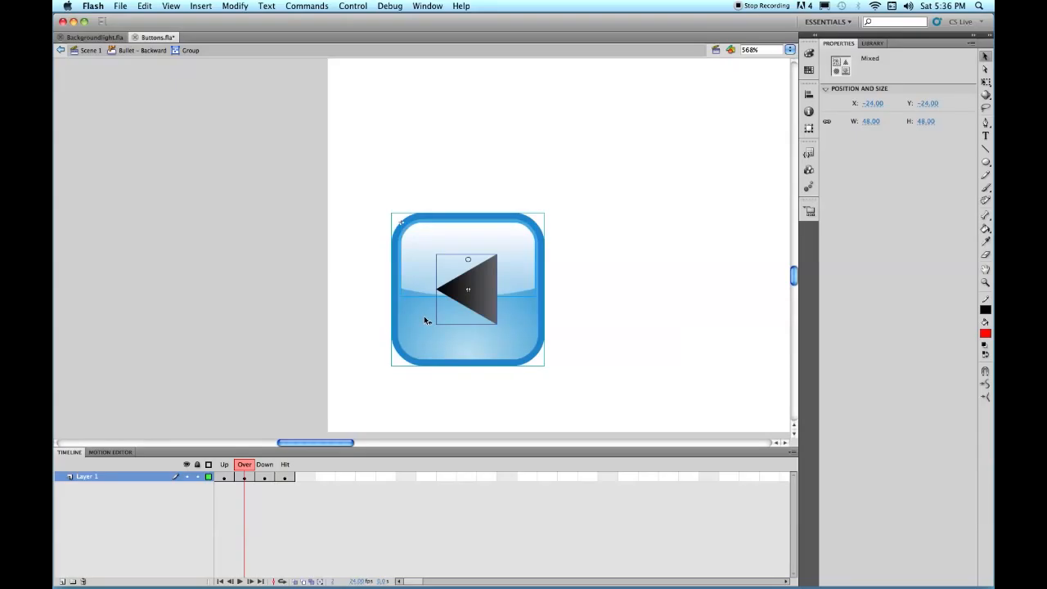
double_click(425, 318)
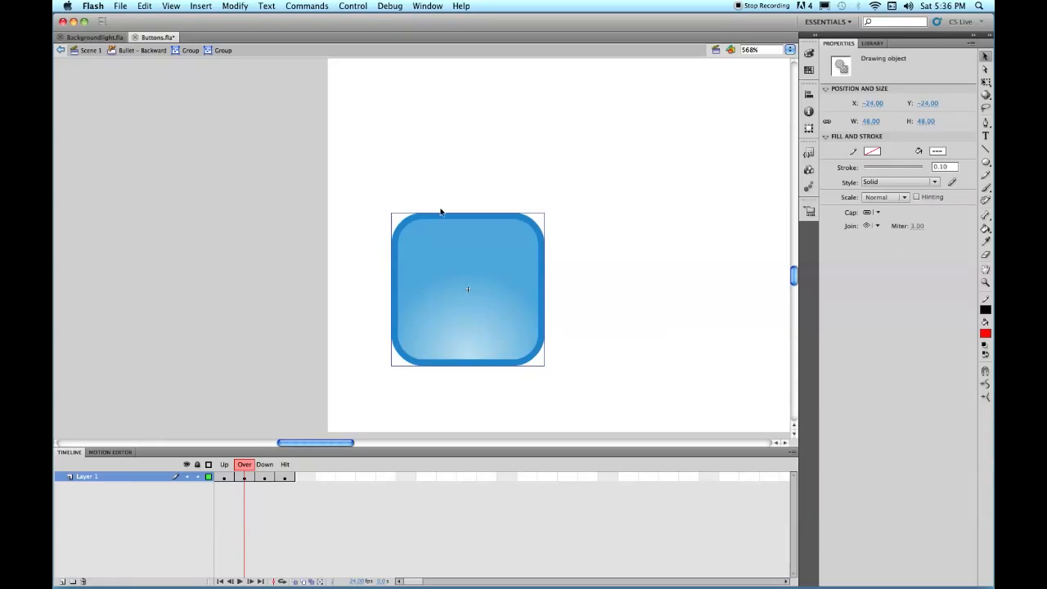
double_click(494, 257)
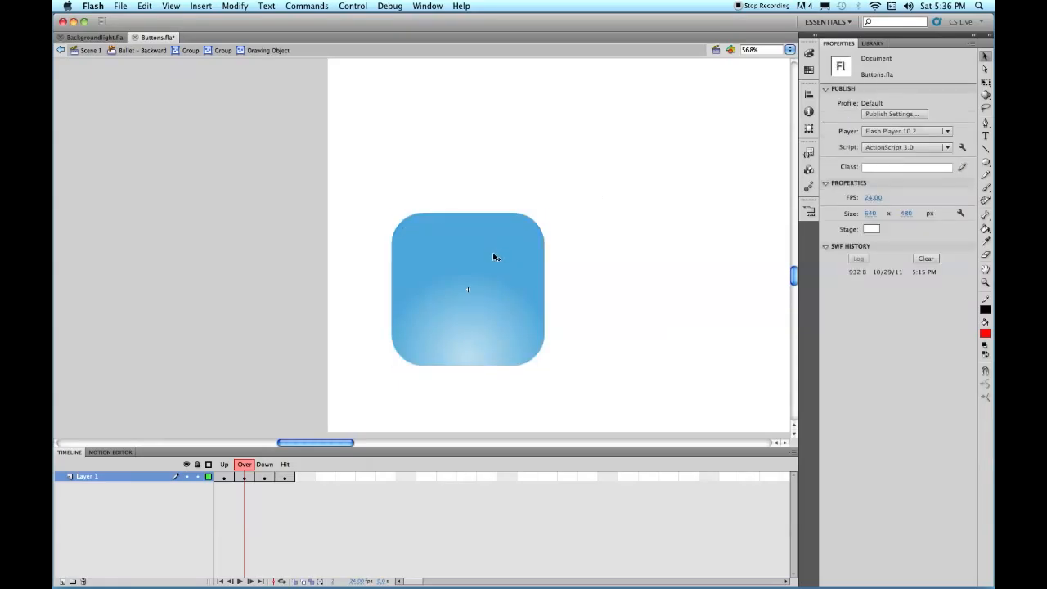
left_click(493, 257)
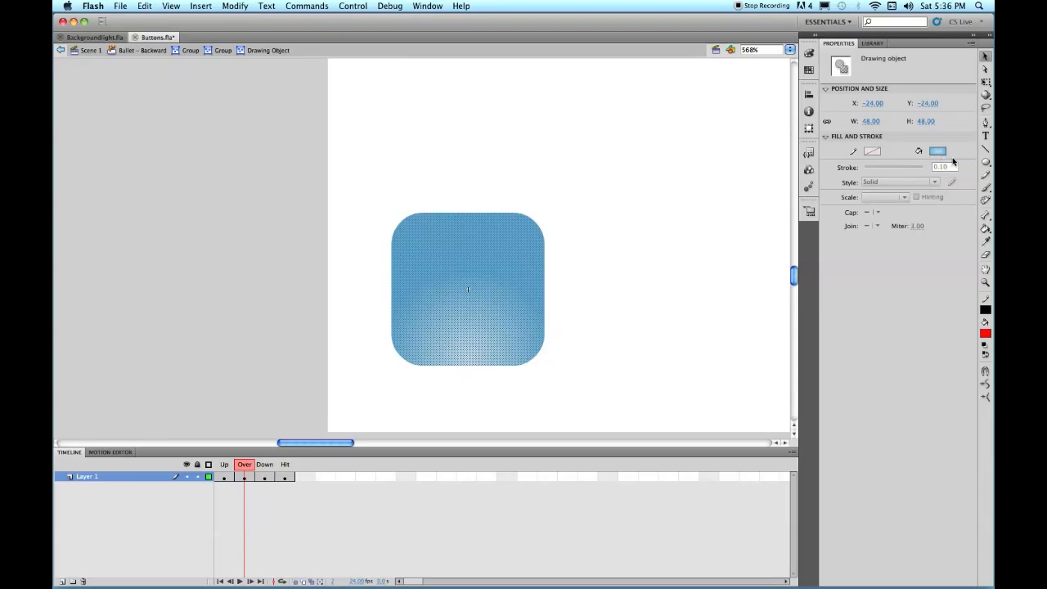
- Recolor the Over background's radial gradient with #0066FF at the inner stop and #0033CC at the outer stop, and return to the Bullet - Backward symbol
left_click(812, 51)
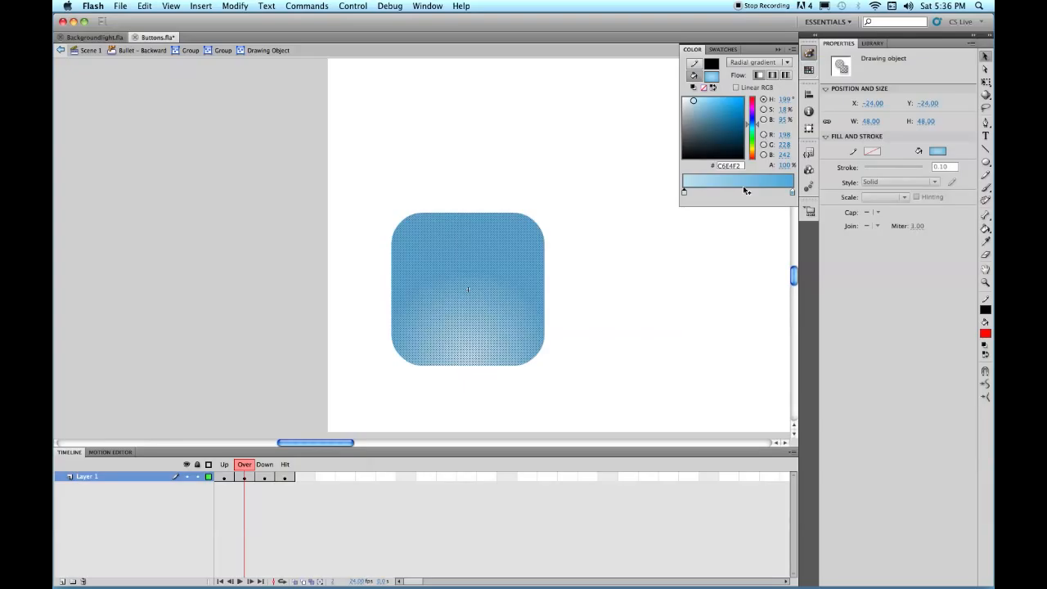
double_click(684, 193)
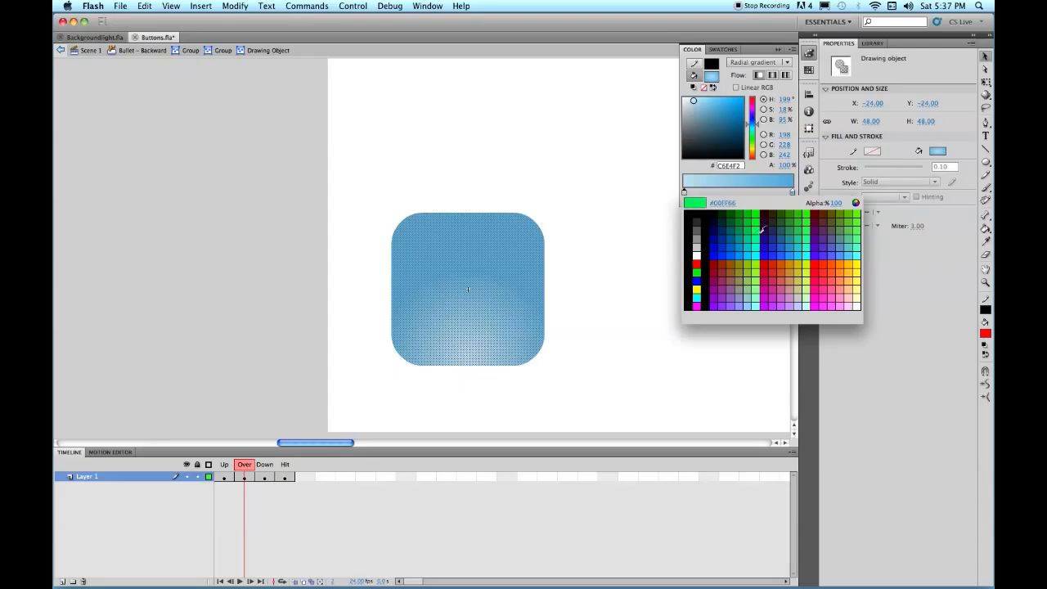
left_click(732, 253)
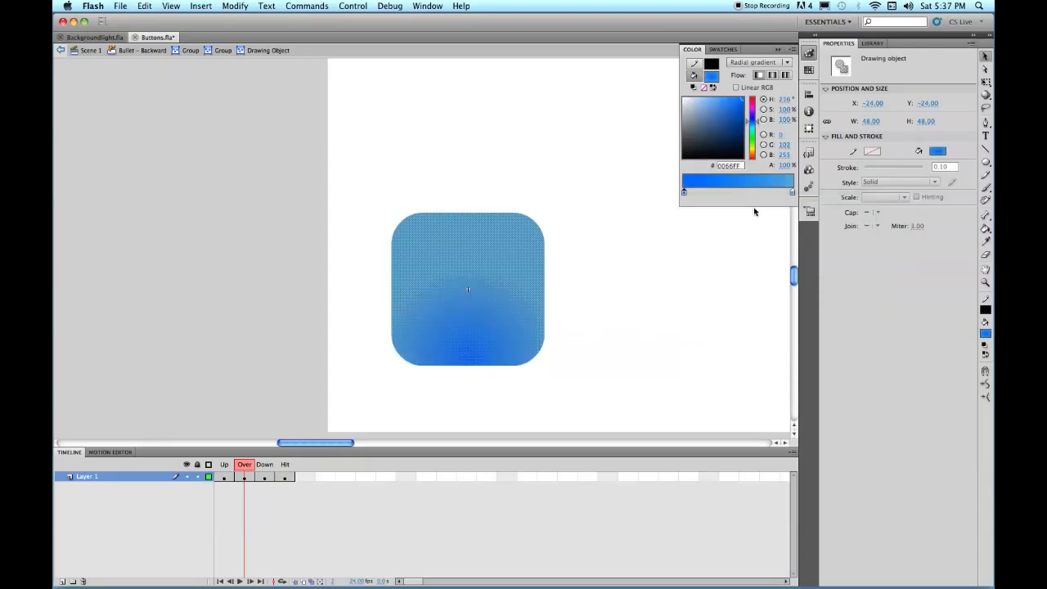
double_click(792, 193)
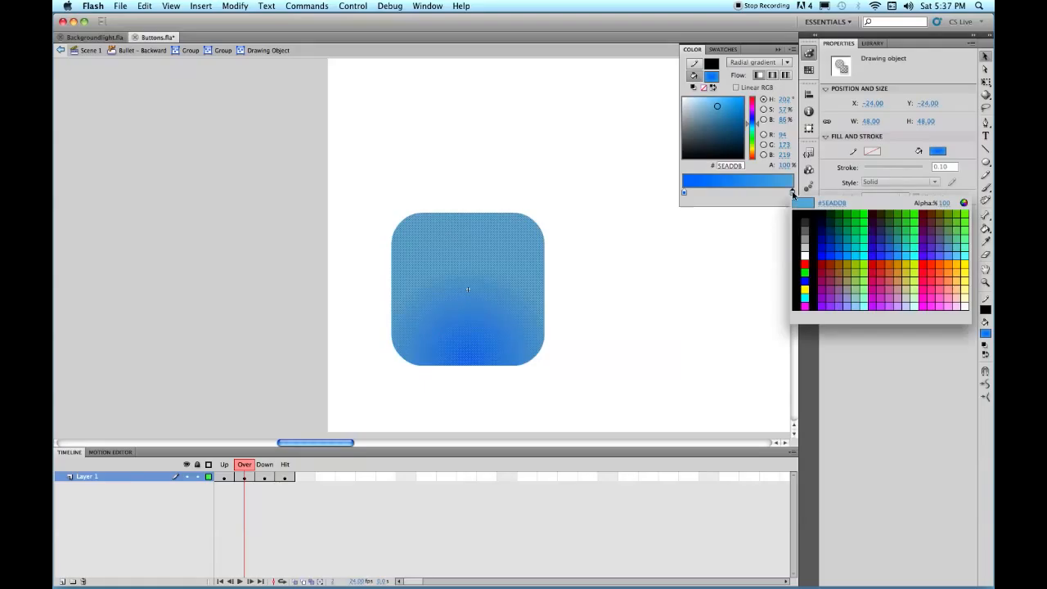
left_click(823, 258)
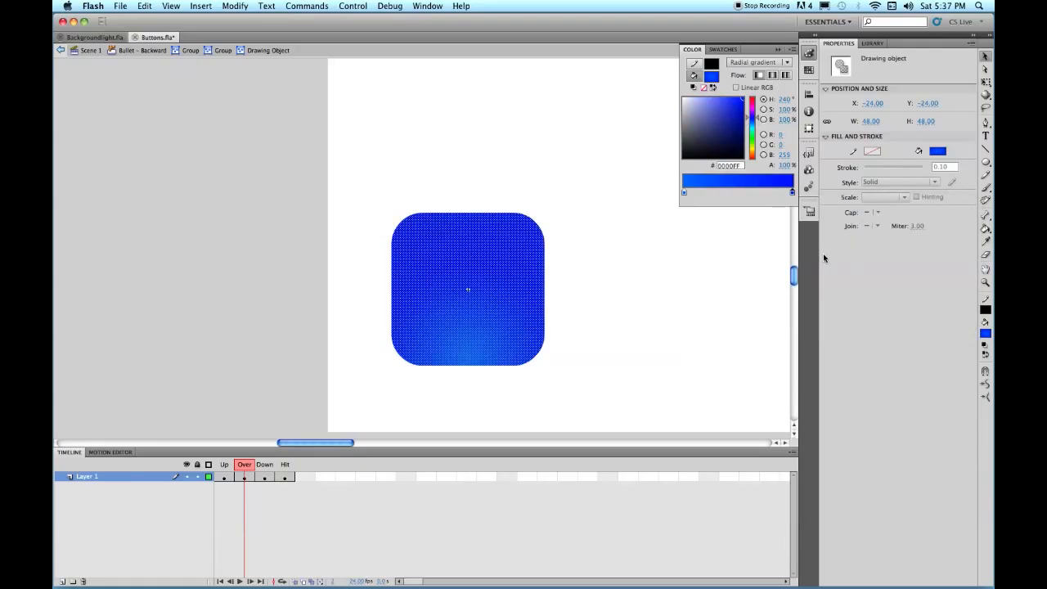
left_click(793, 193)
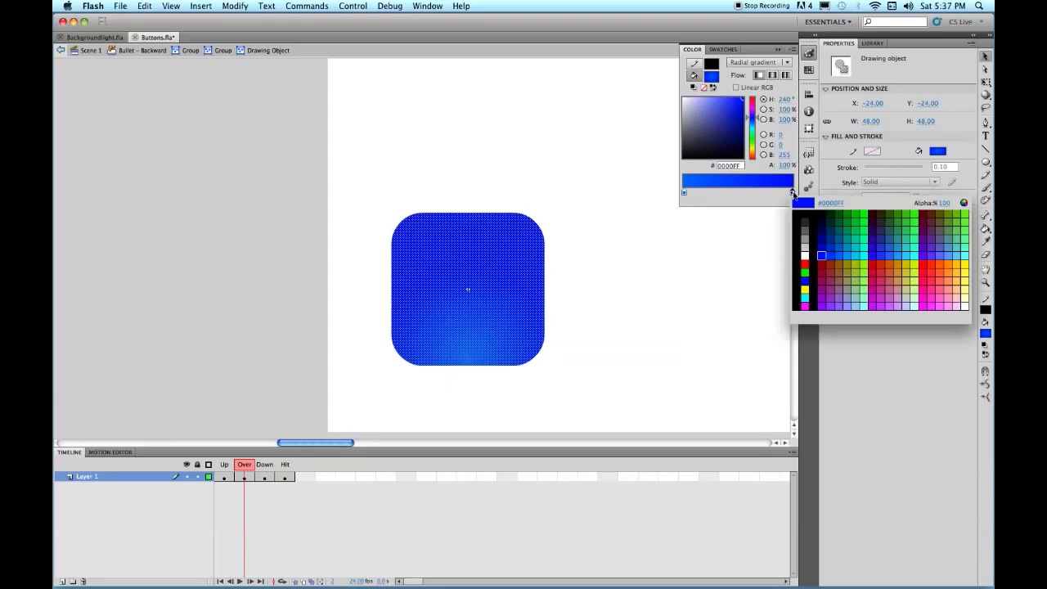
left_click(836, 245)
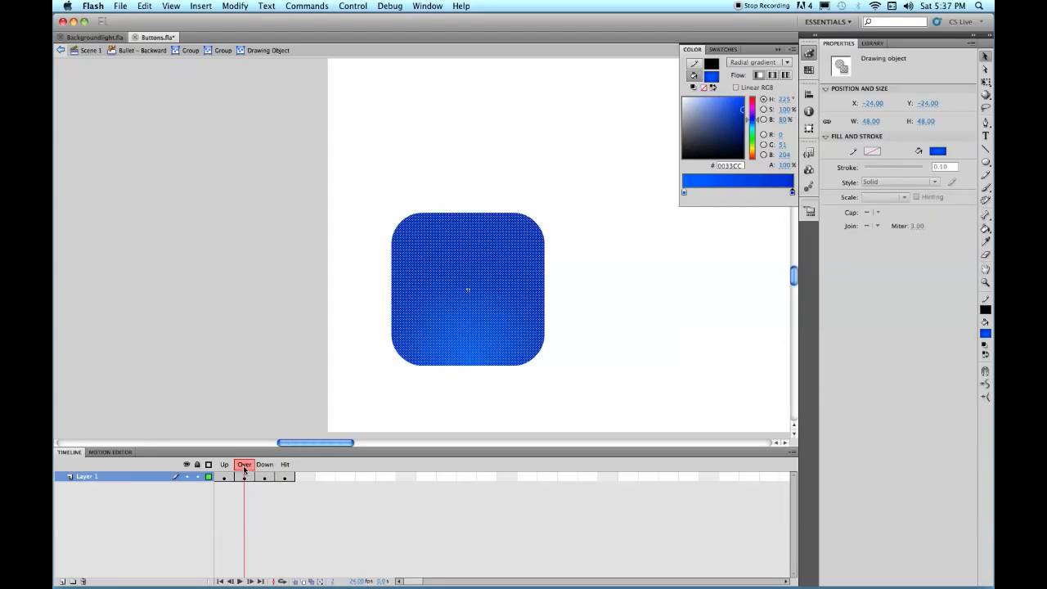
left_click(114, 52)
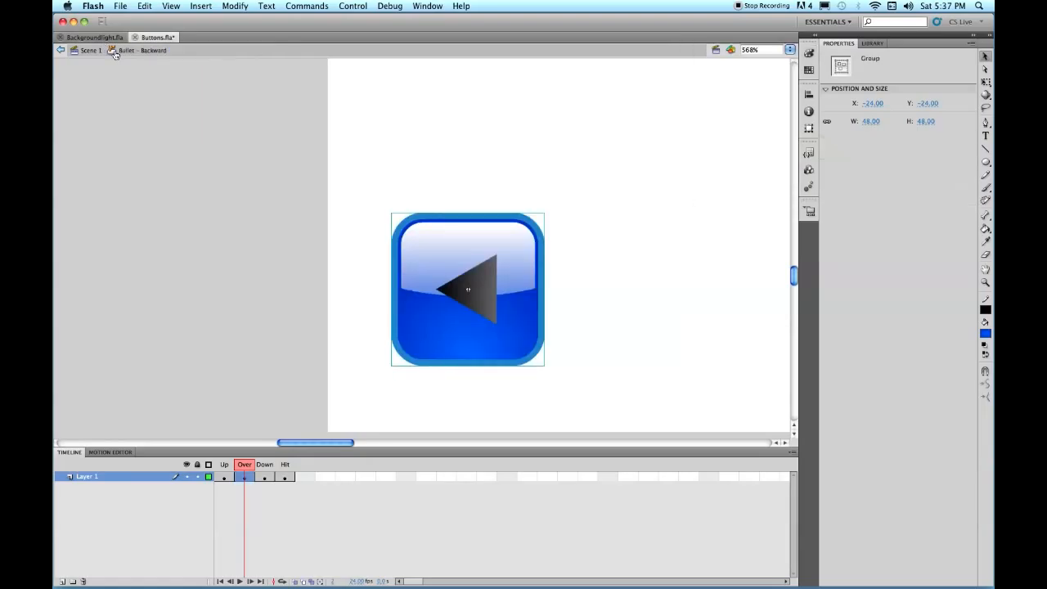
- In the Down frame, enter the nested groups down to the rounded-square background drawing object and select its fill
left_click(265, 477)
left_click(265, 478)
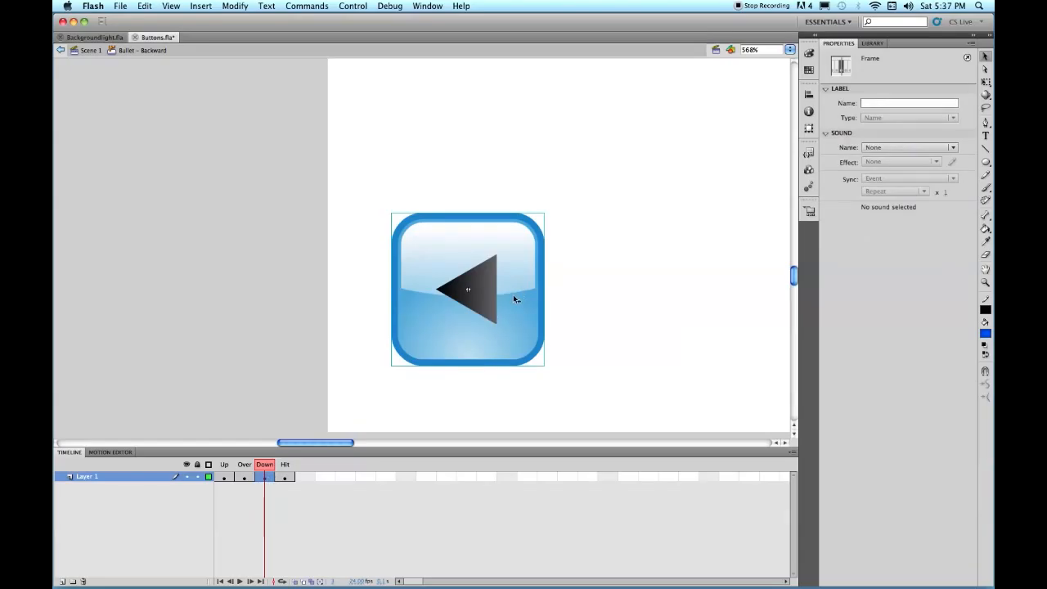
double_click(440, 342)
double_click(440, 342)
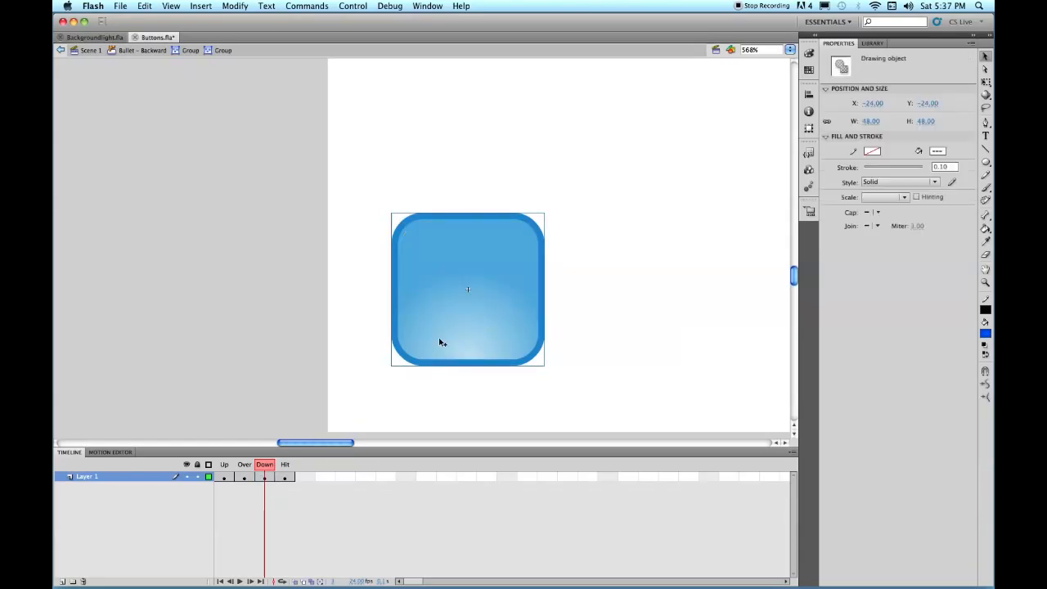
double_click(440, 342)
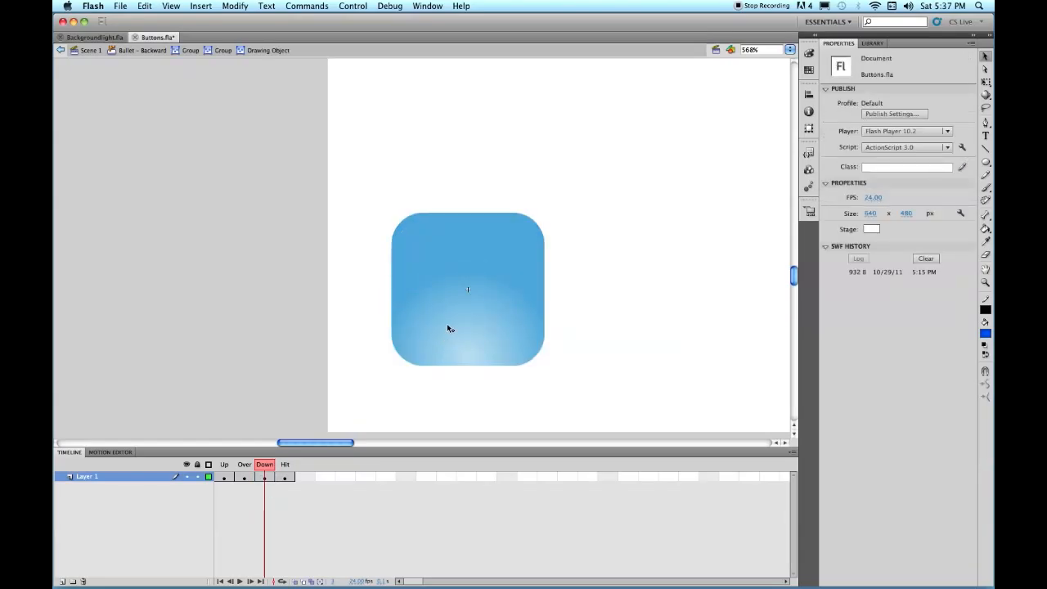
left_click(447, 323)
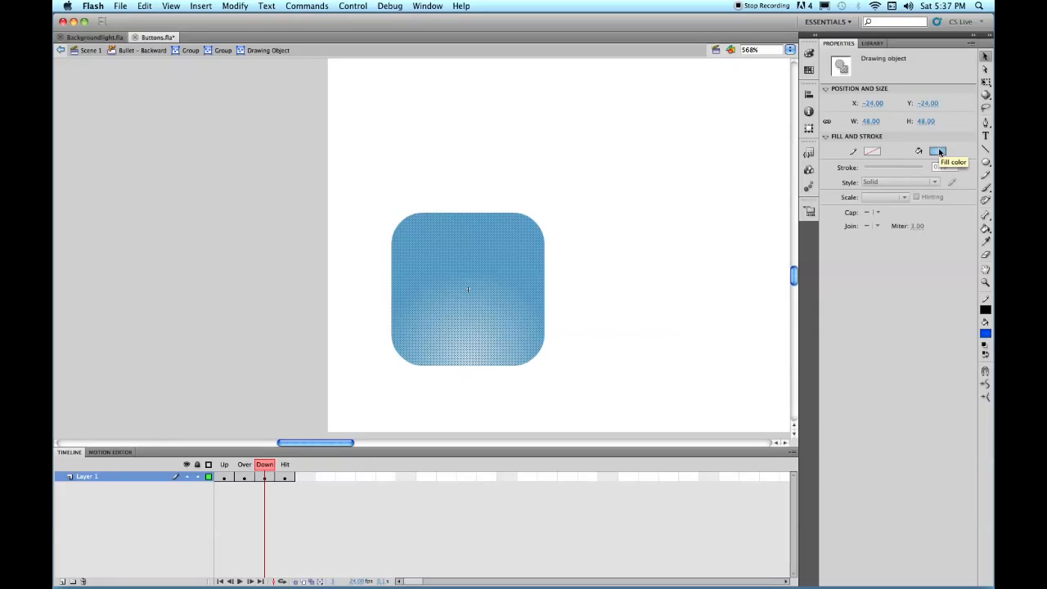
- Change the Down background's radial gradient to purple, with outer stop #AB5EDB and inner stop hue 277, and return to the Bullet - Backward symbol
left_click(810, 53)
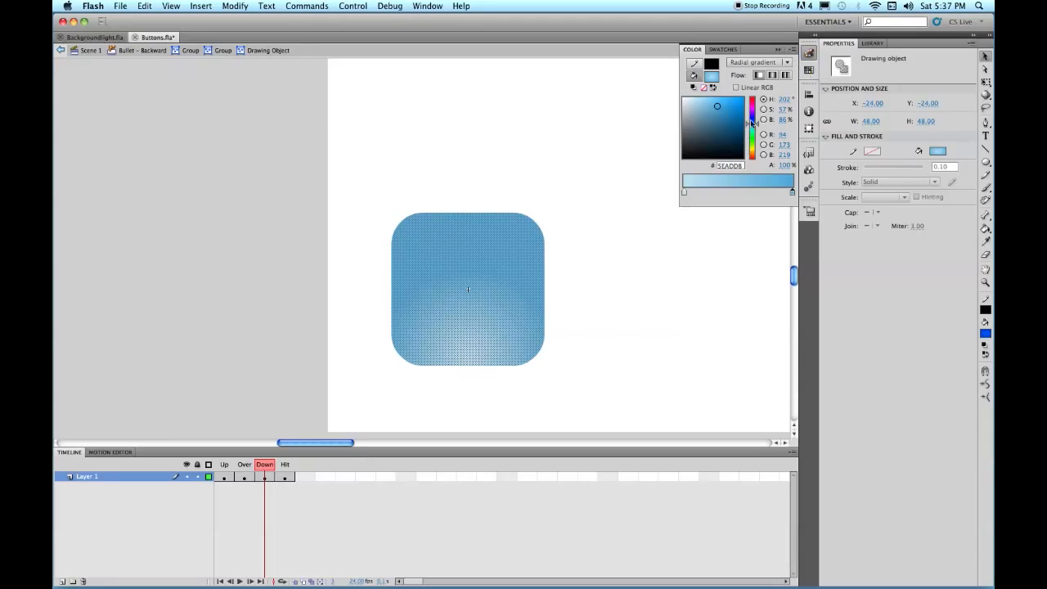
left_click_drag(759, 127, 759, 115)
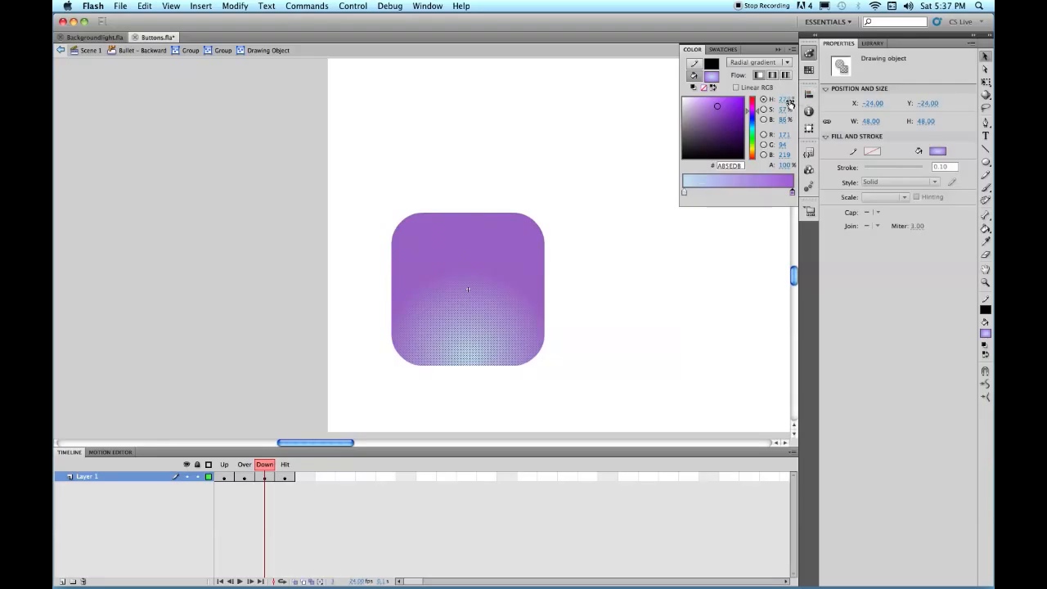
left_click(684, 194)
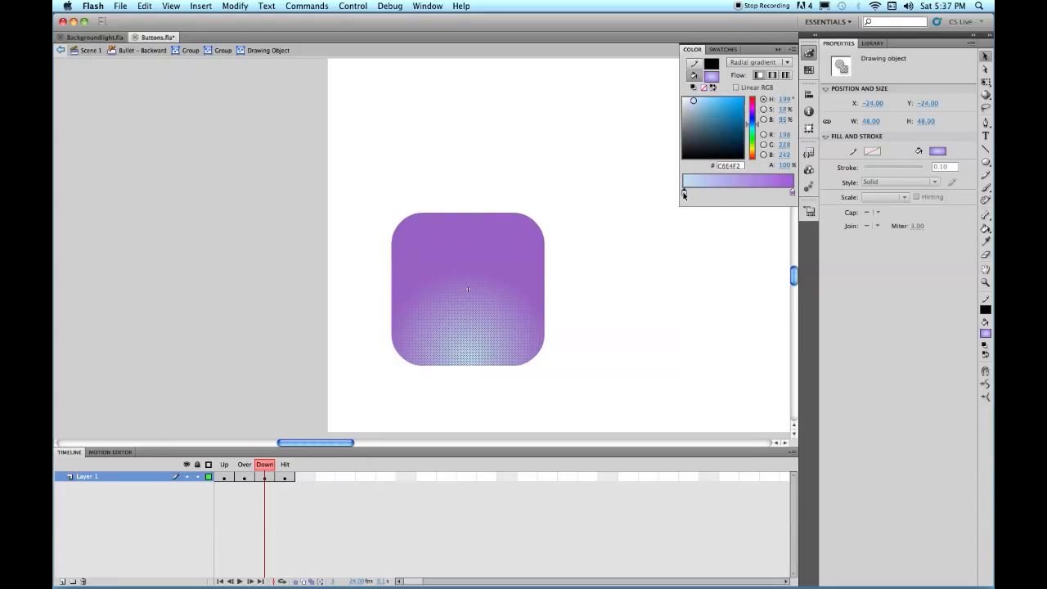
left_click(783, 100)
type("277")
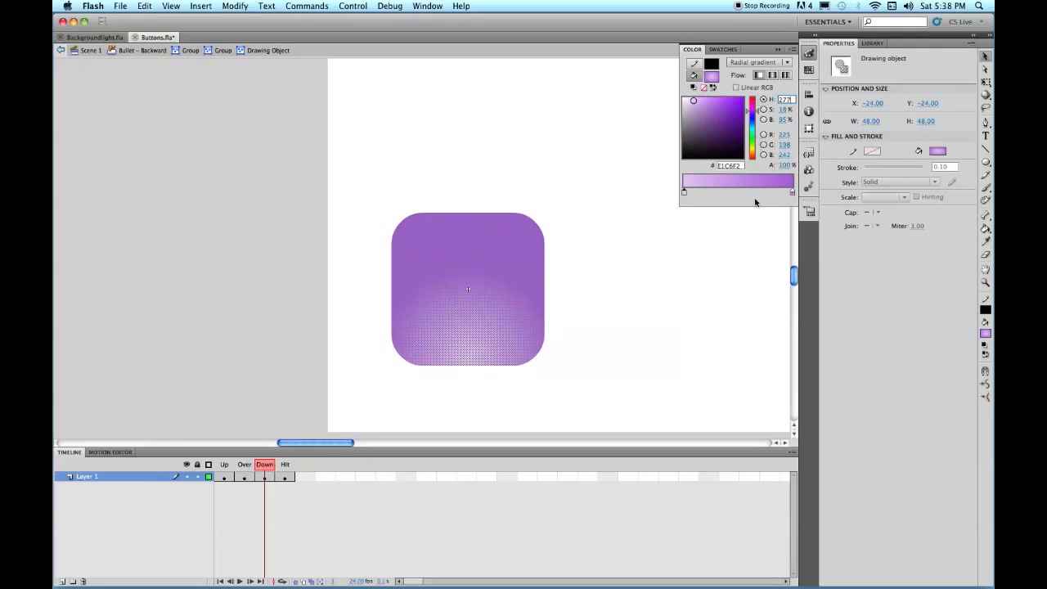
key("Return")
left_click(127, 50)
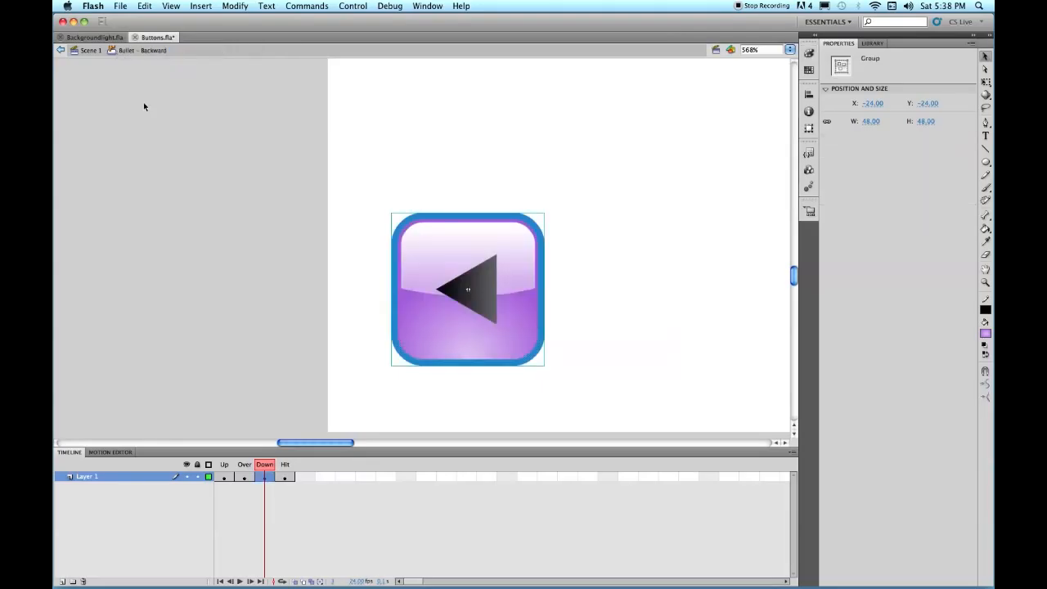
- In the Hit frame, break the arrow artwork apart into plain shapes and fill the whole shape with black
left_click(285, 478)
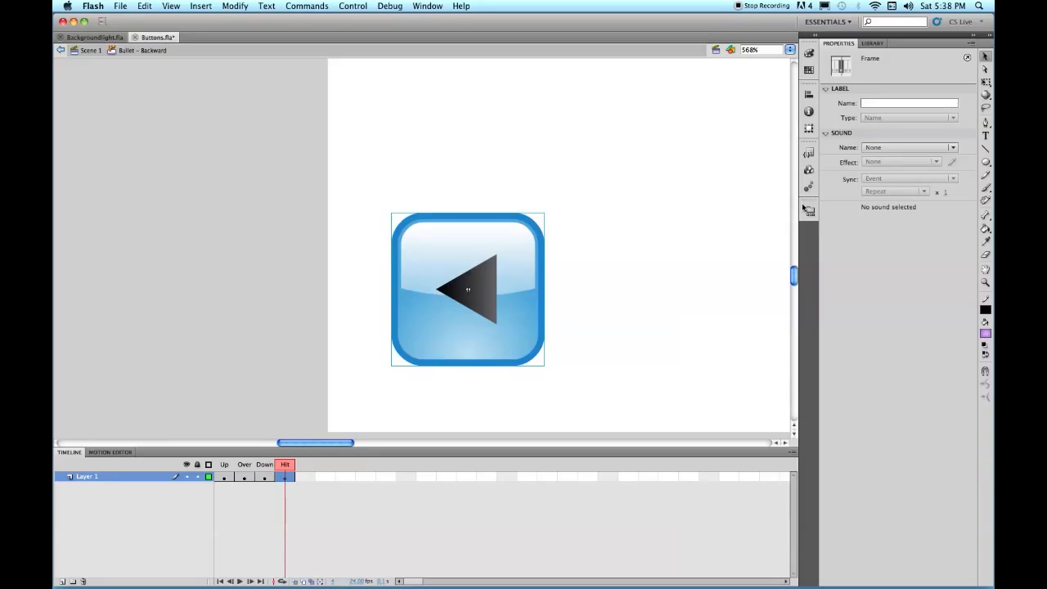
left_click(472, 246)
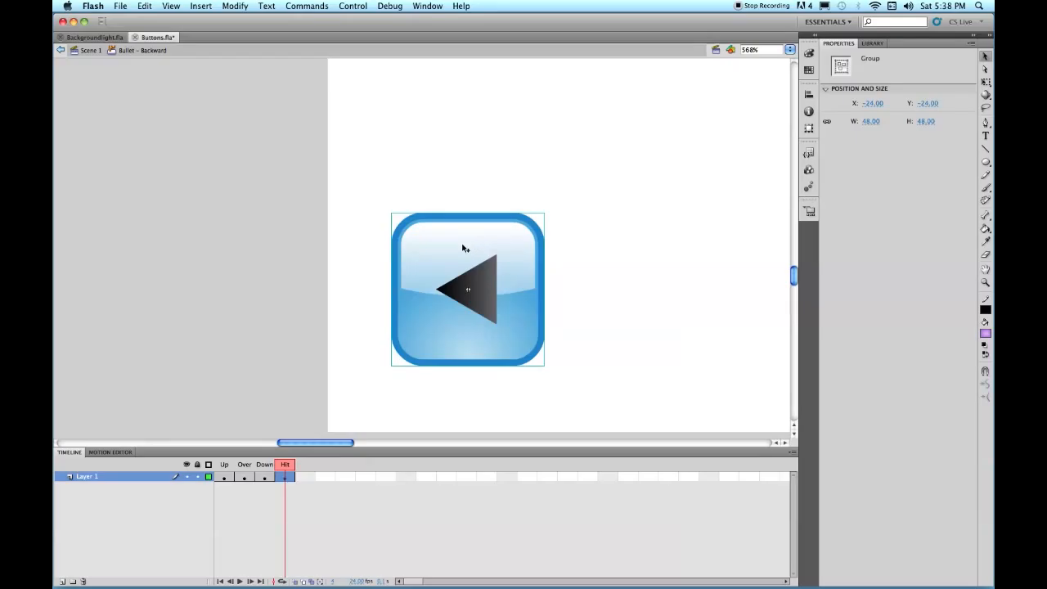
key("super+b")
key("super+b")
key("super+b")
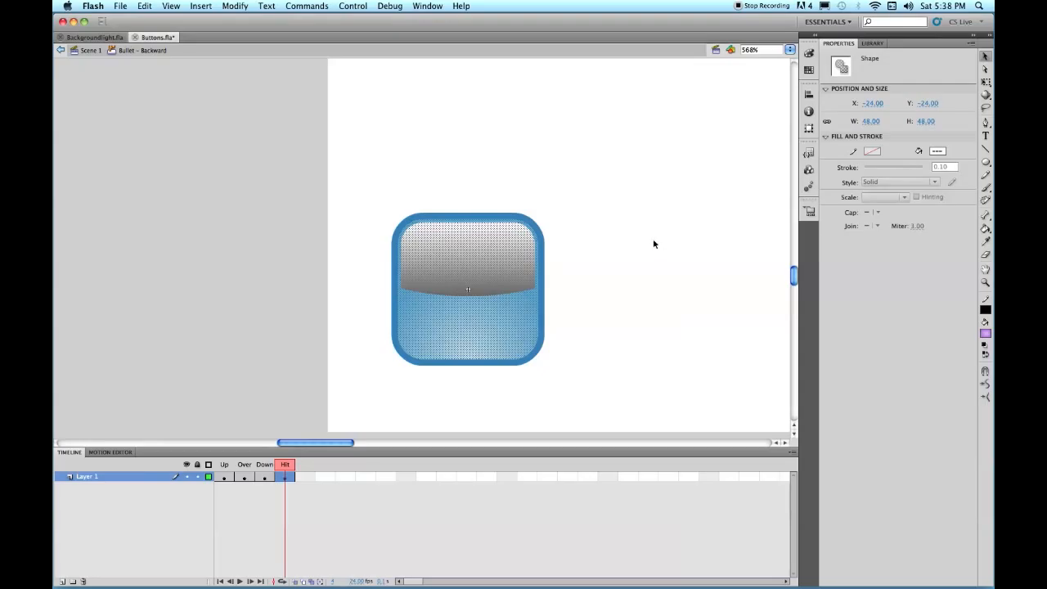
left_click(986, 355)
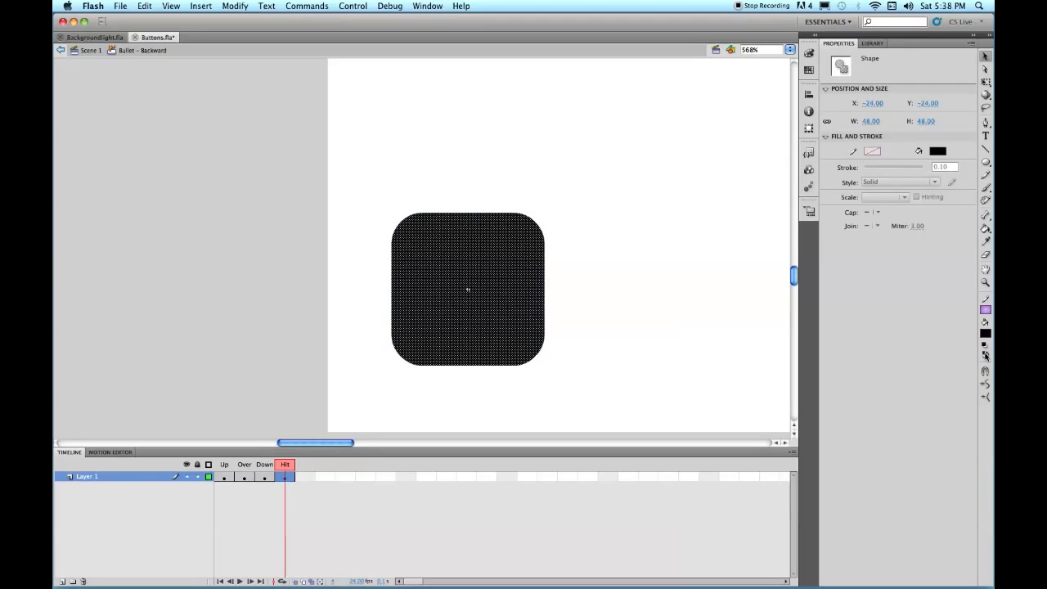
- Scale the black Hit shape to 120% in width and height, and return to Scene 1
left_click(808, 96)
left_click(731, 92)
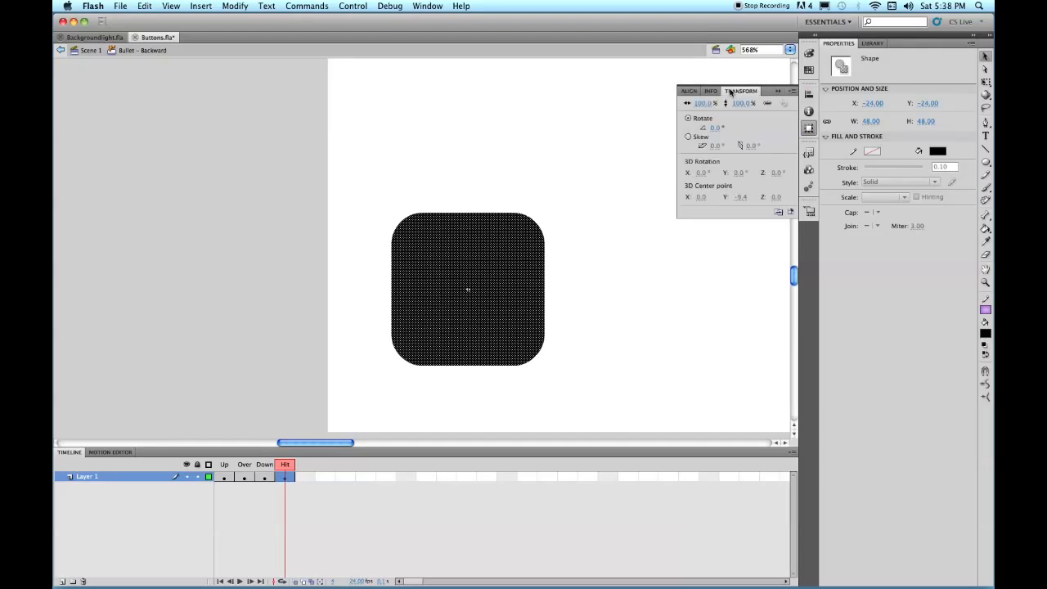
left_click(702, 103)
type("120")
key("Return")
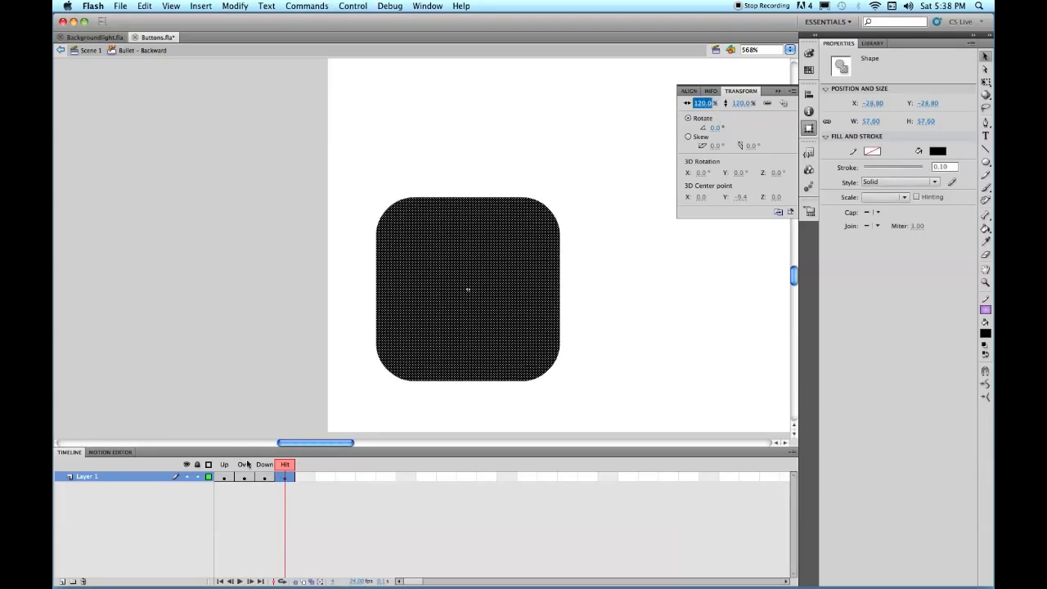
left_click(76, 52)
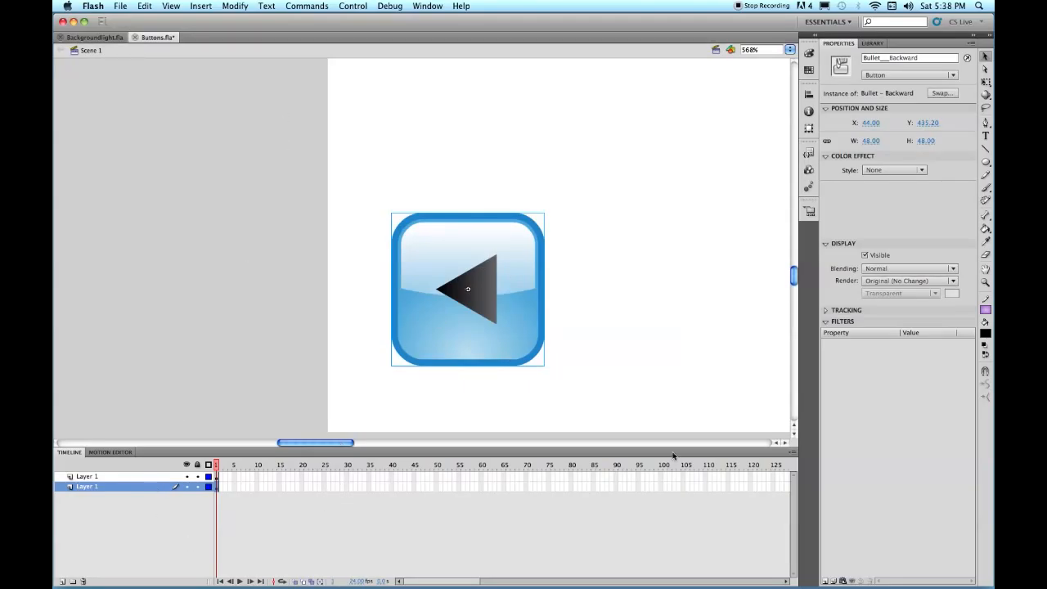
- Open the Bullet - Forward symbol from the library in symbol editing mode, with its artwork magnified
left_click_drag(338, 443, 527, 448)
left_click(460, 253)
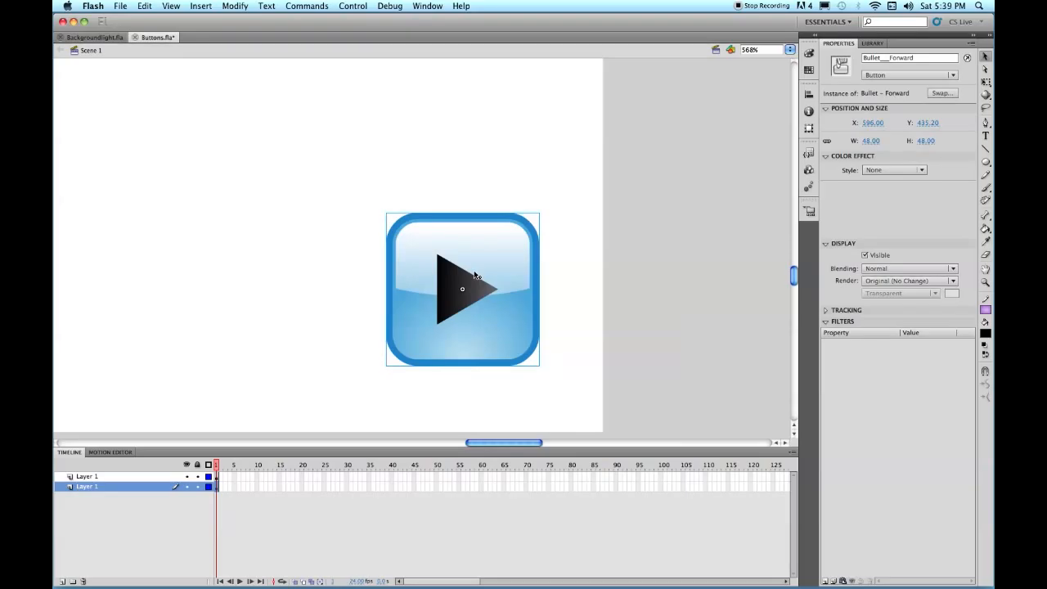
left_click(874, 43)
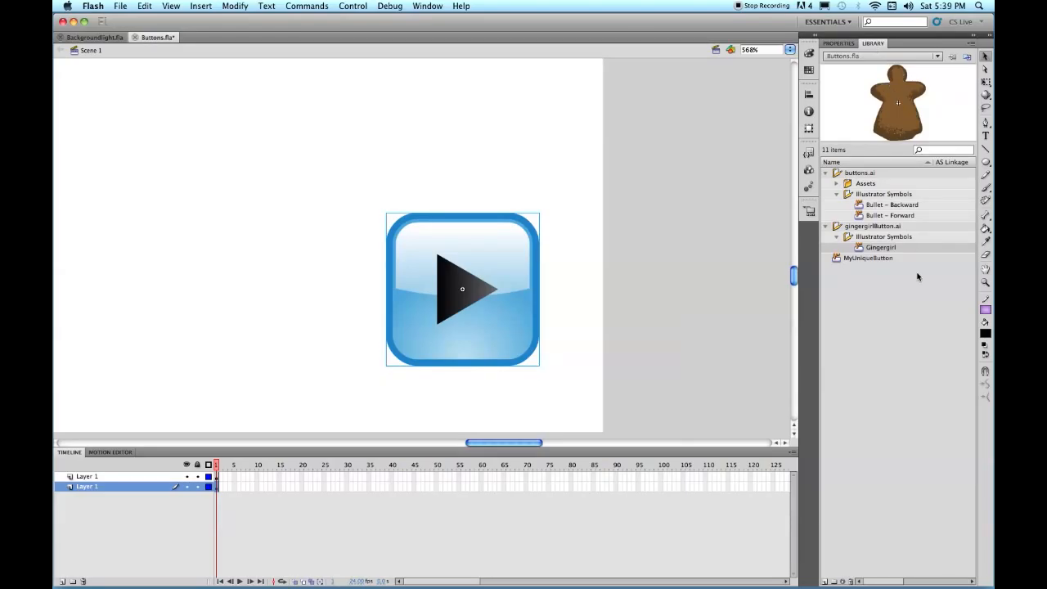
left_click(860, 218)
left_click(859, 207)
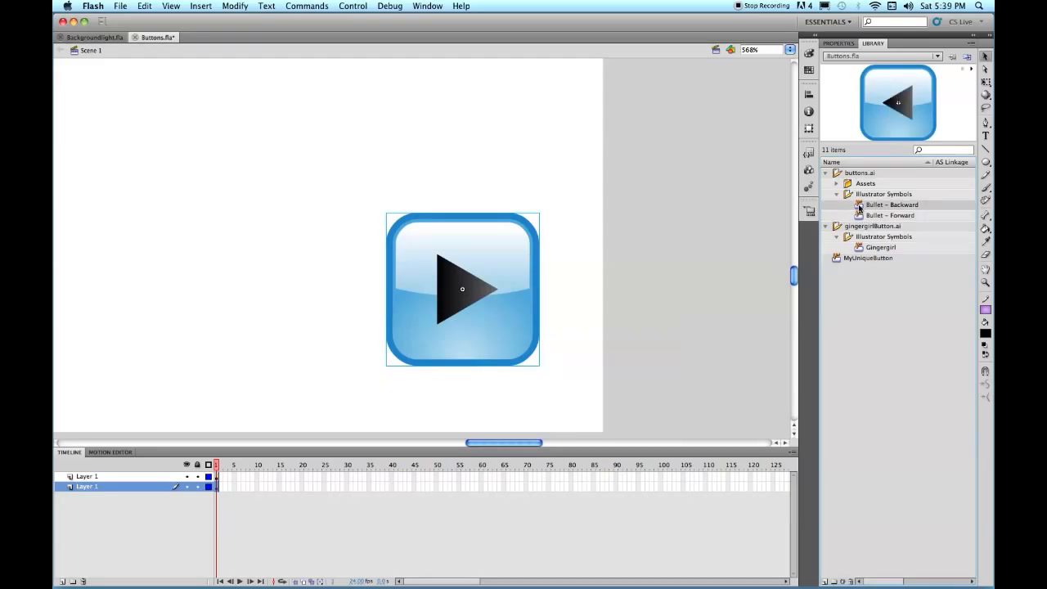
left_click(859, 217)
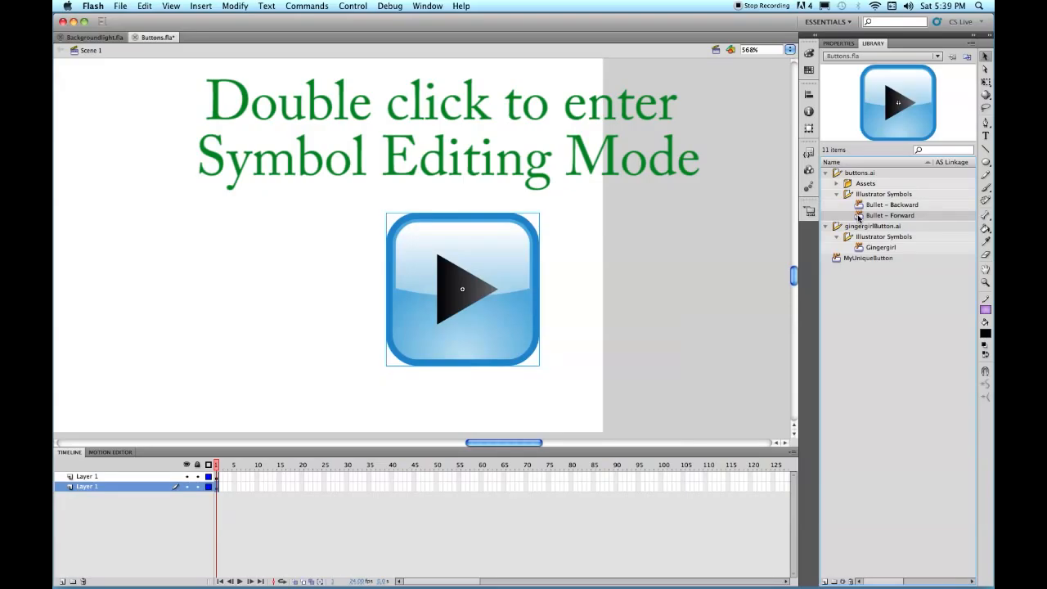
double_click(859, 216)
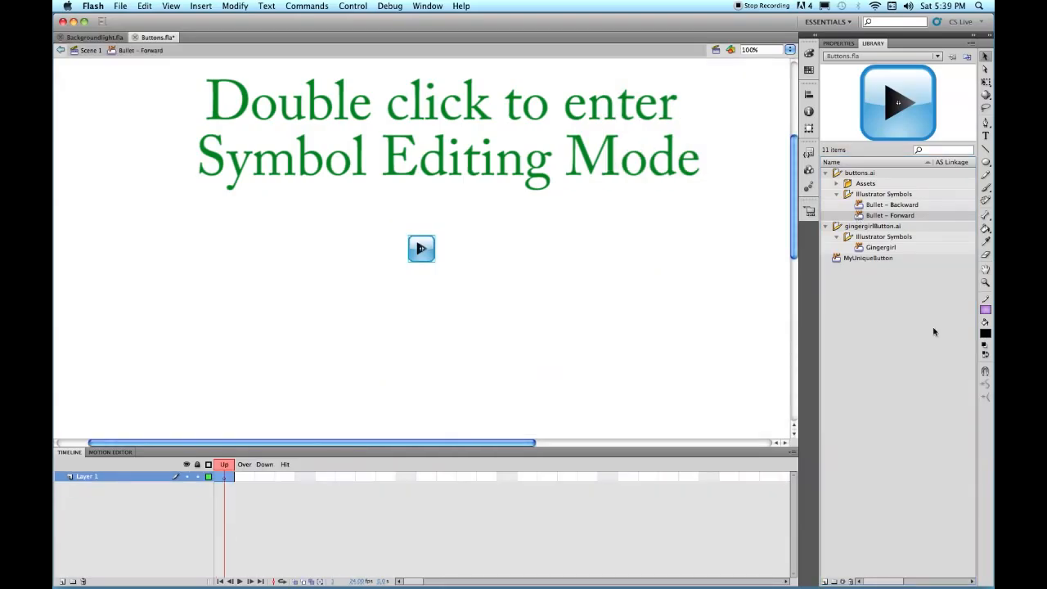
left_click(986, 282)
left_click_drag(387, 216, 462, 283)
left_click_drag(295, 120, 500, 349)
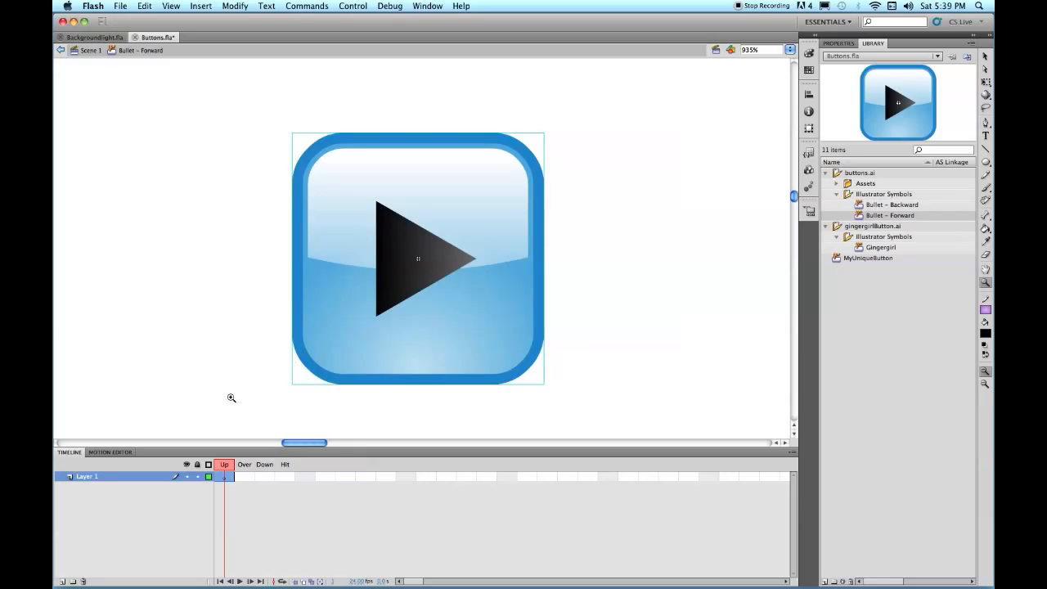
- Insert keyframes in the Over, Down and Hit frames of the Bullet - Forward symbol
left_click(245, 480)
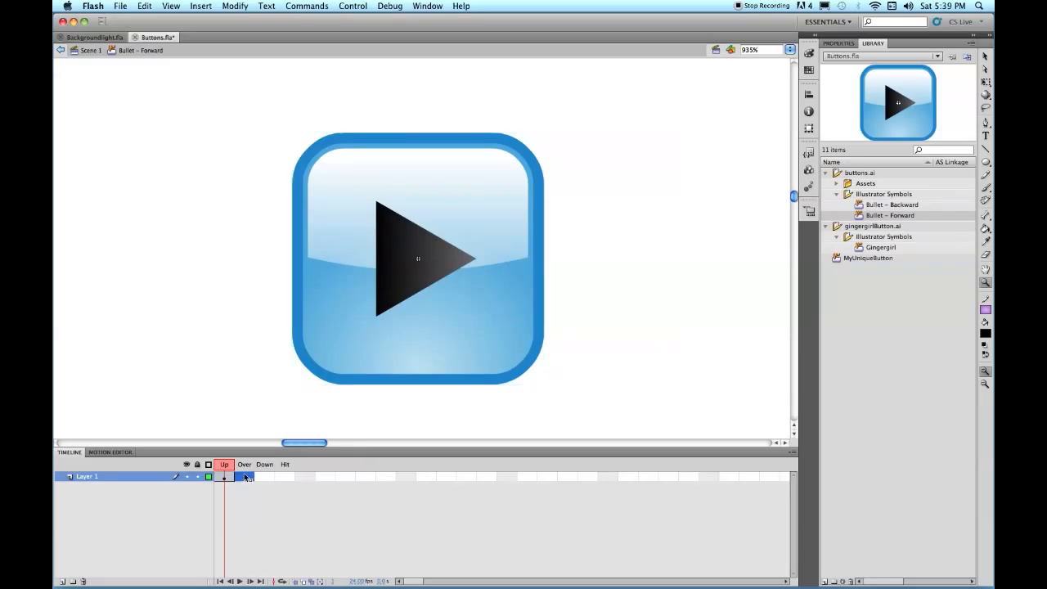
key("F6")
left_click(264, 477)
key("F6")
left_click(285, 478)
key("F6")
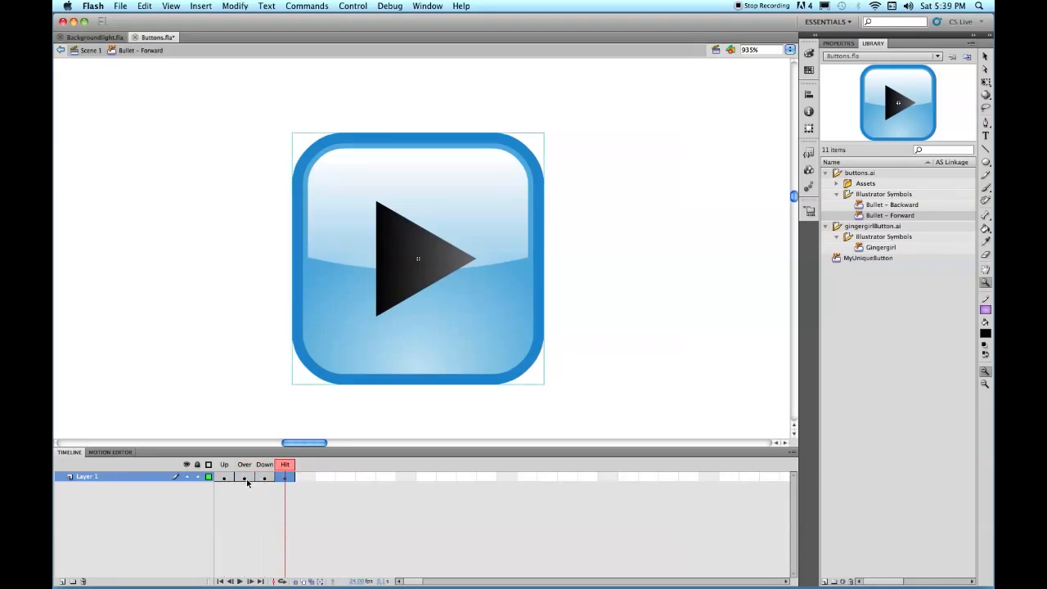
- In the Over frame, enter the nested groups down to the rounded-square background drawing object and select its fill
left_click(244, 478)
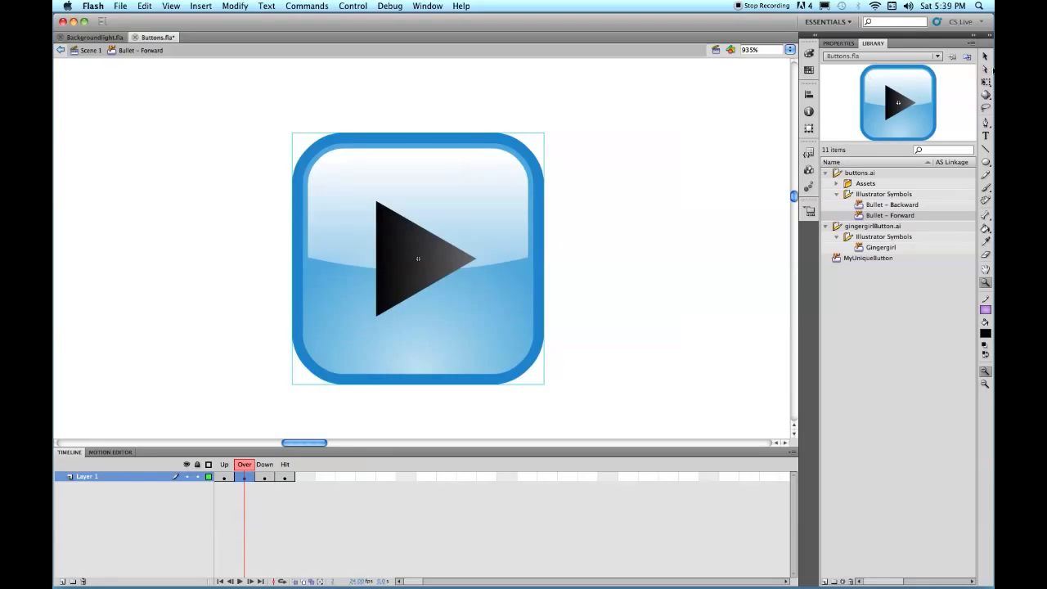
left_click(986, 55)
double_click(498, 293)
double_click(495, 306)
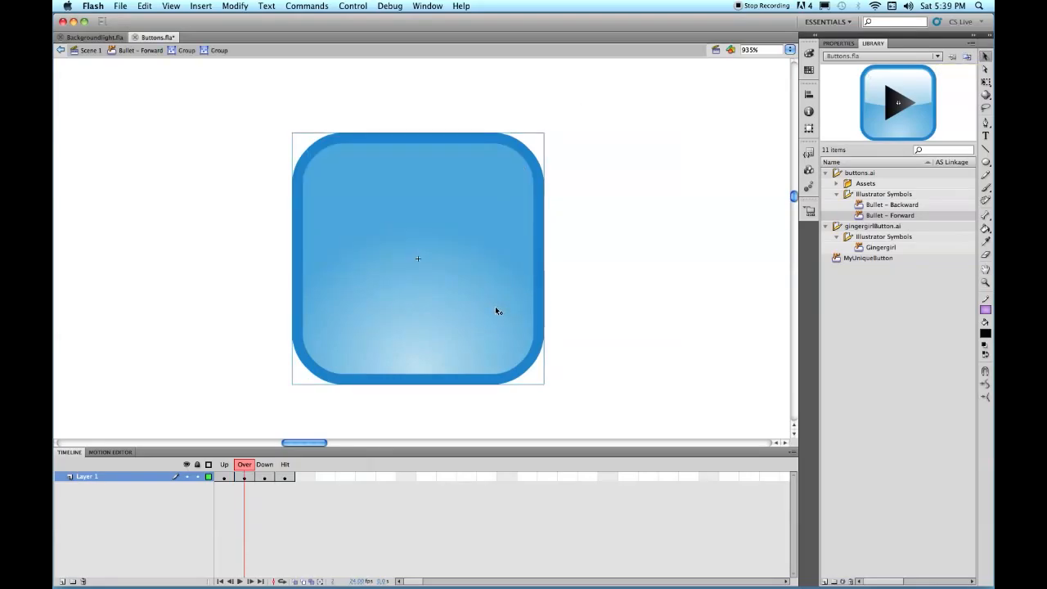
double_click(494, 311)
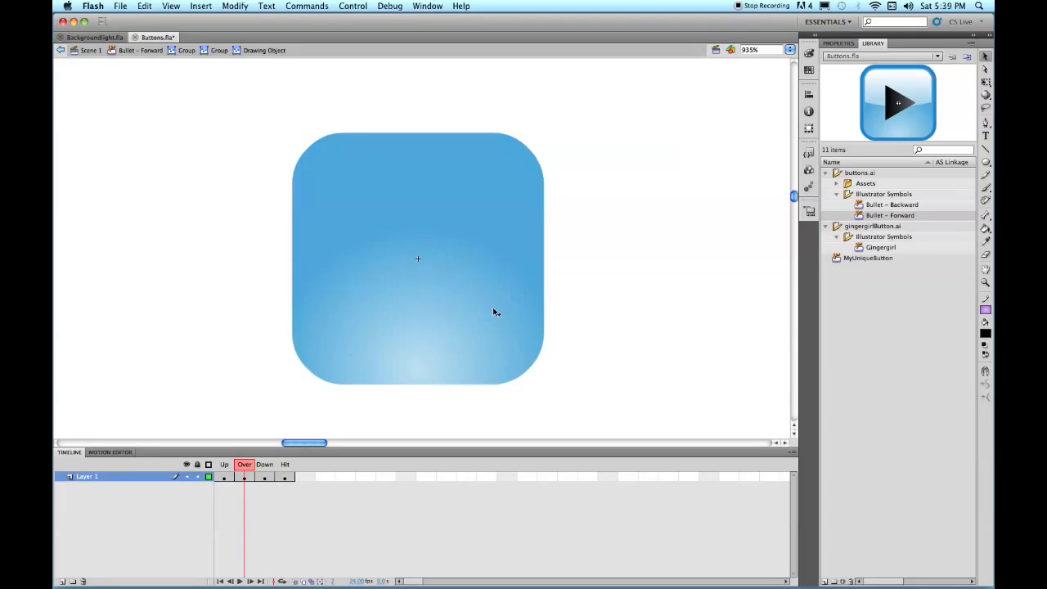
left_click(495, 312)
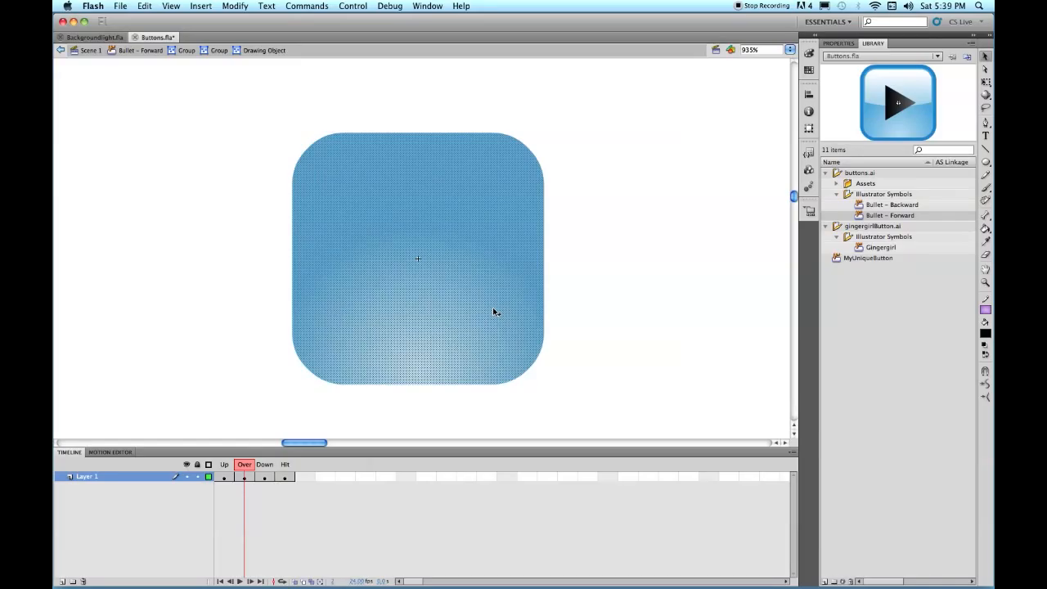
- Set the Over background's radial gradient to inner stop #0066FF and outer stop #003399, and return to the Bullet - Forward symbol
left_click(809, 54)
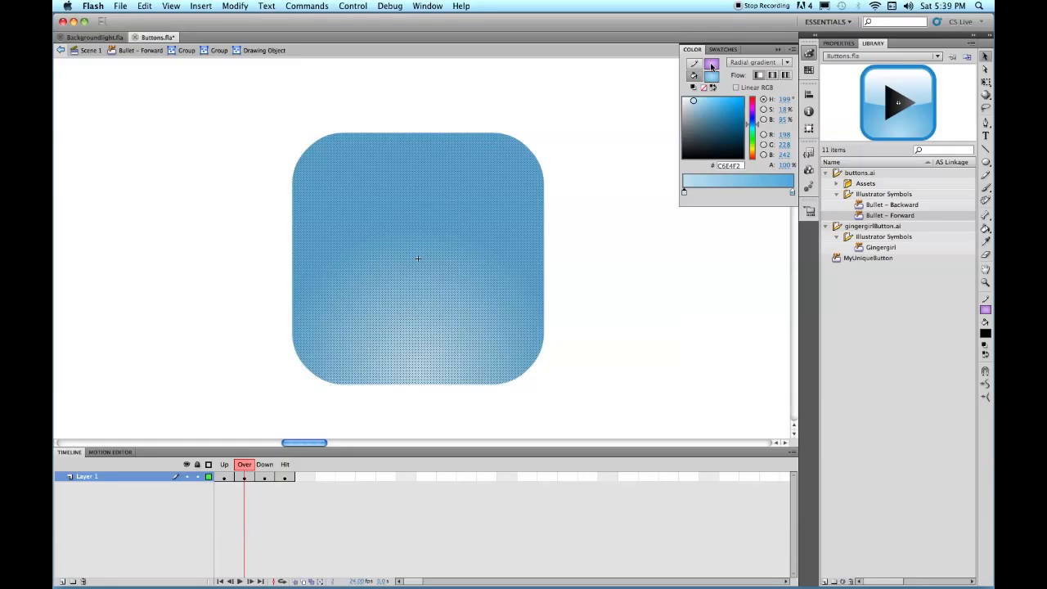
double_click(685, 194)
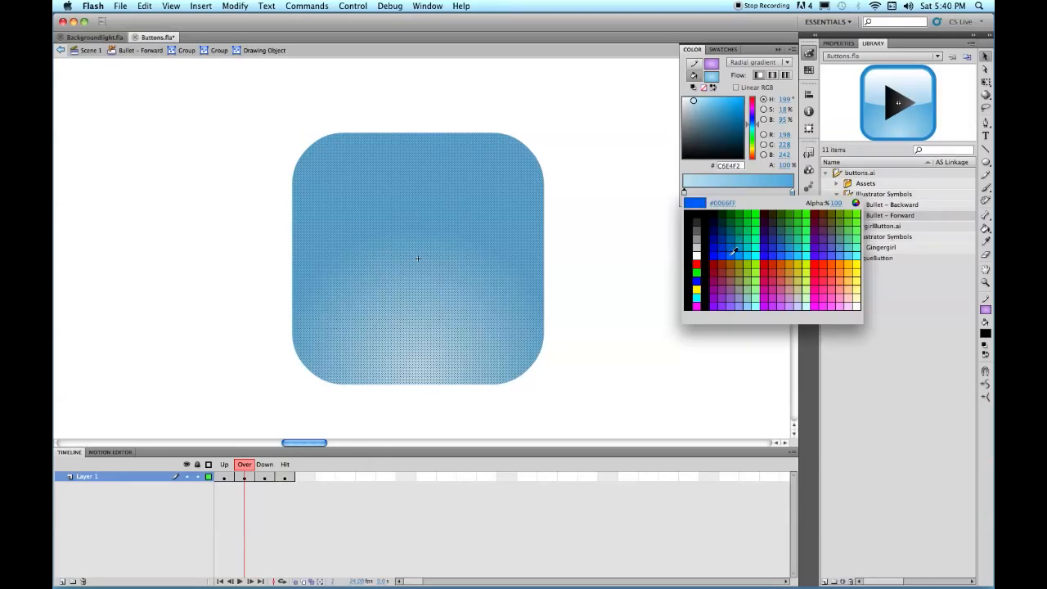
left_click(733, 251)
left_click(792, 193)
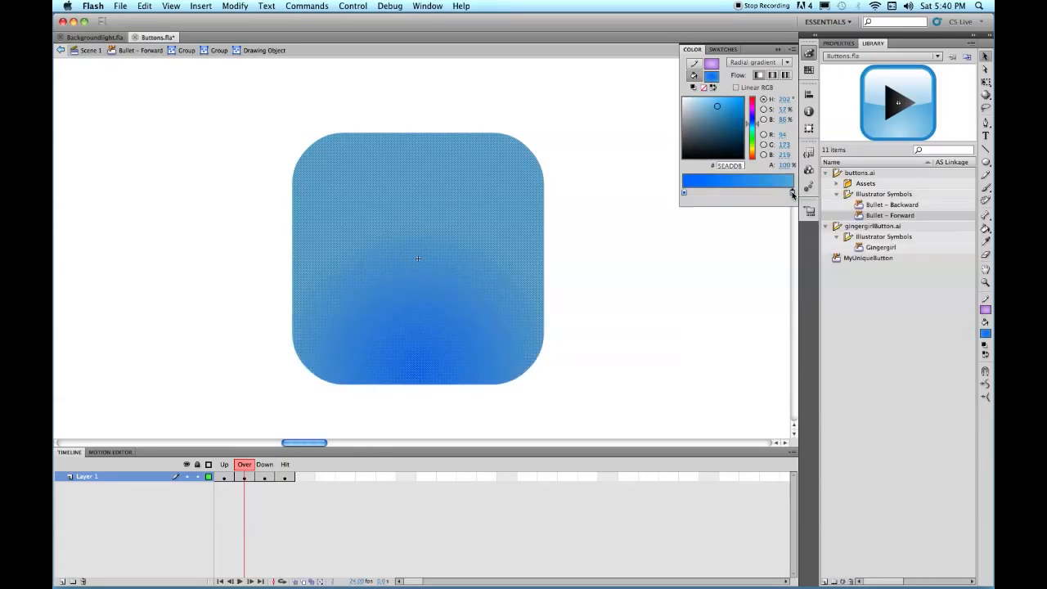
double_click(793, 193)
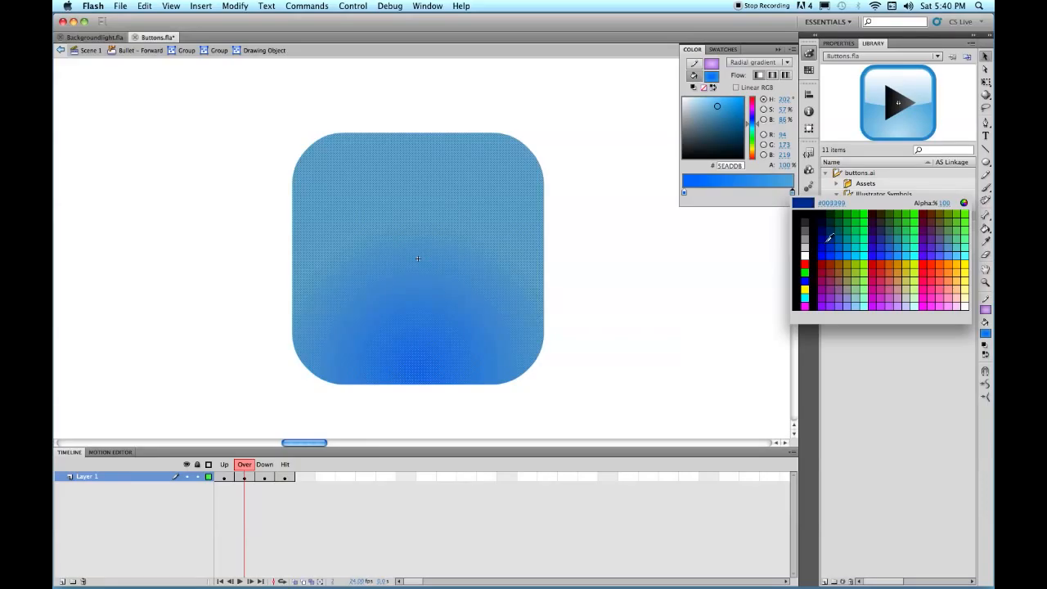
left_click(832, 238)
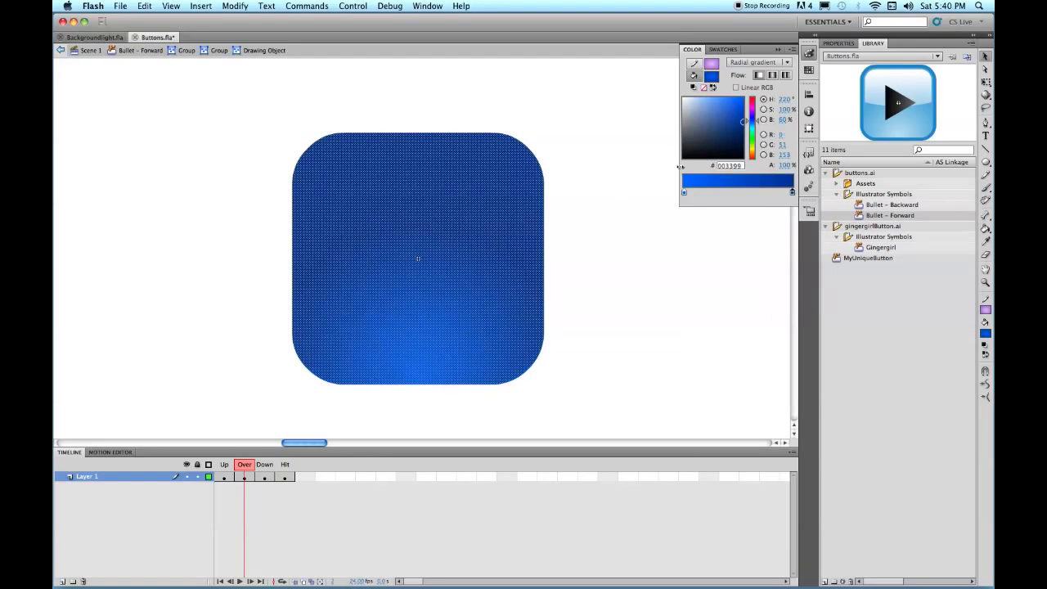
left_click(115, 52)
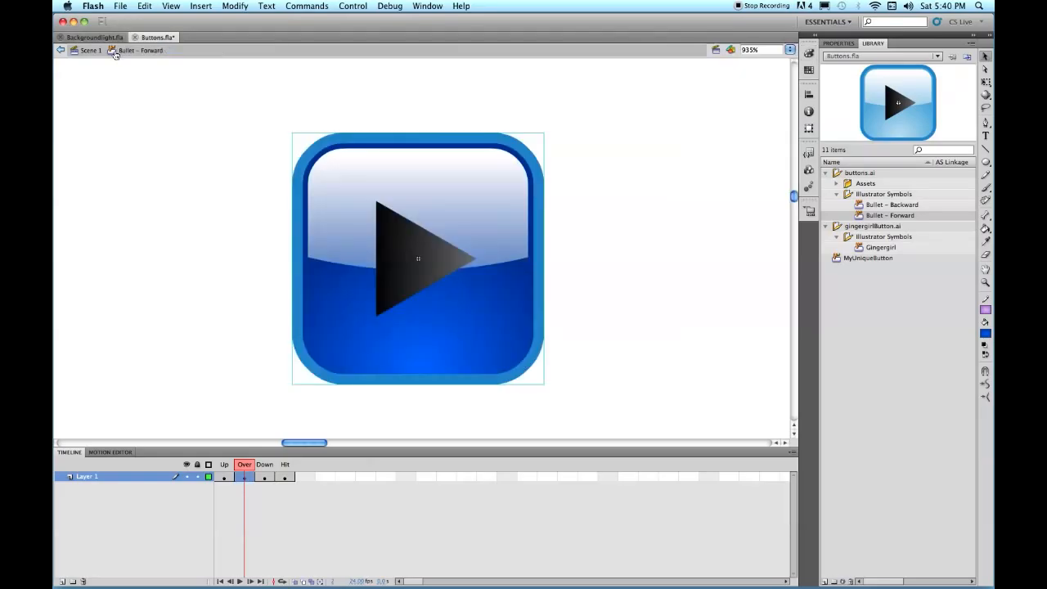
- In the Down frame, enter the nested groups down to the background drawing object and select its fill
left_click(263, 479)
double_click(389, 328)
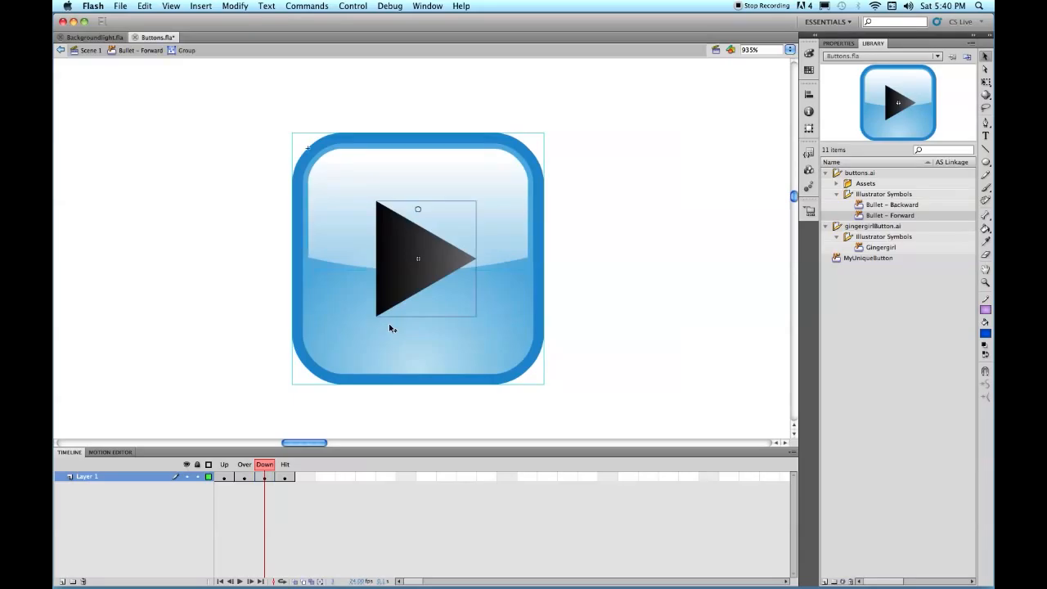
double_click(389, 328)
double_click(389, 327)
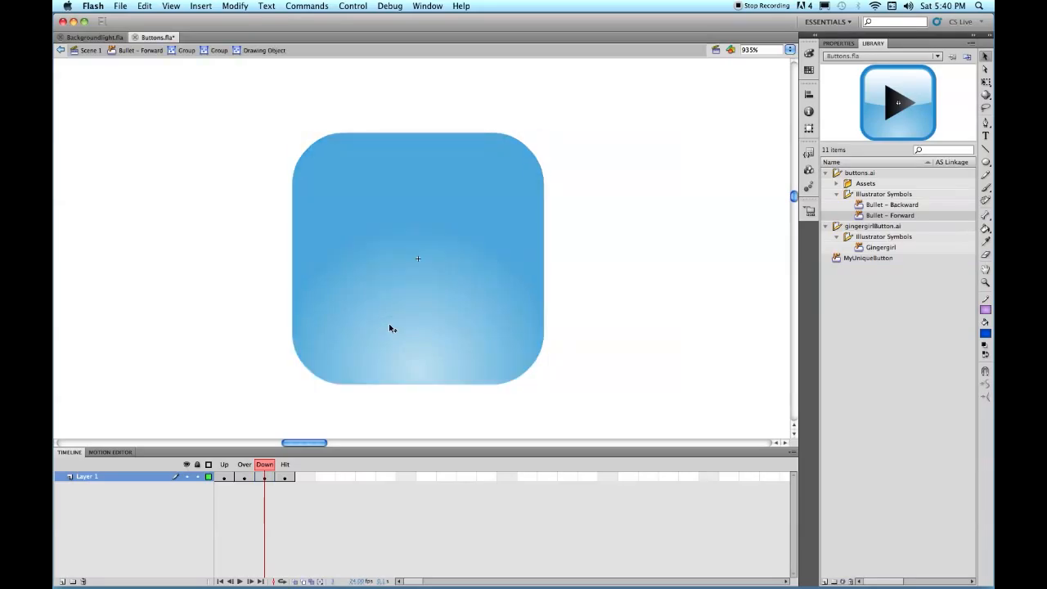
left_click(389, 329)
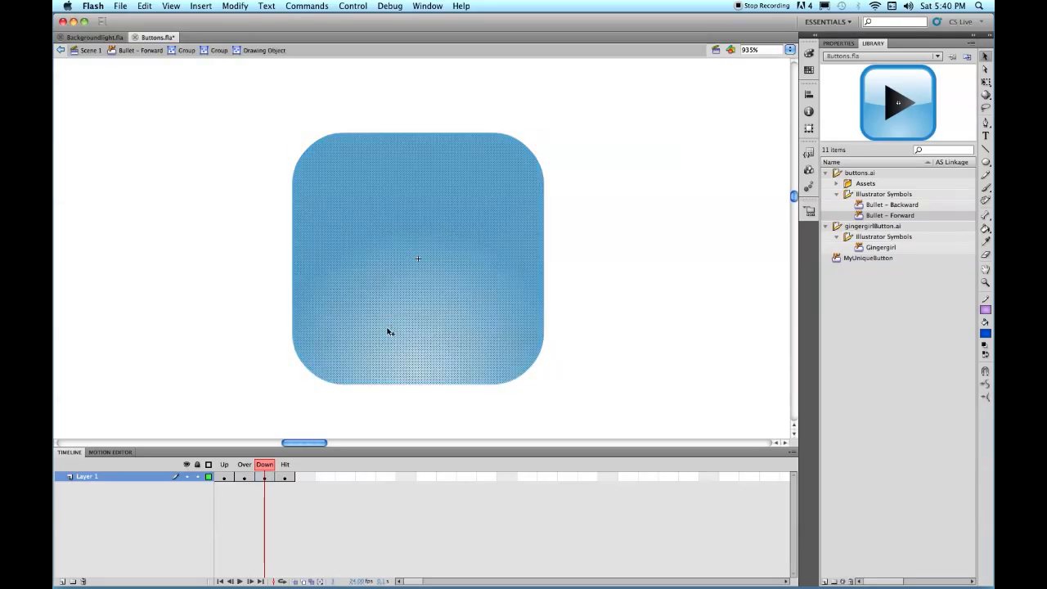
- Set the outer stop of the Down background's radial gradient to hue 277 and select the inner stop
left_click(810, 53)
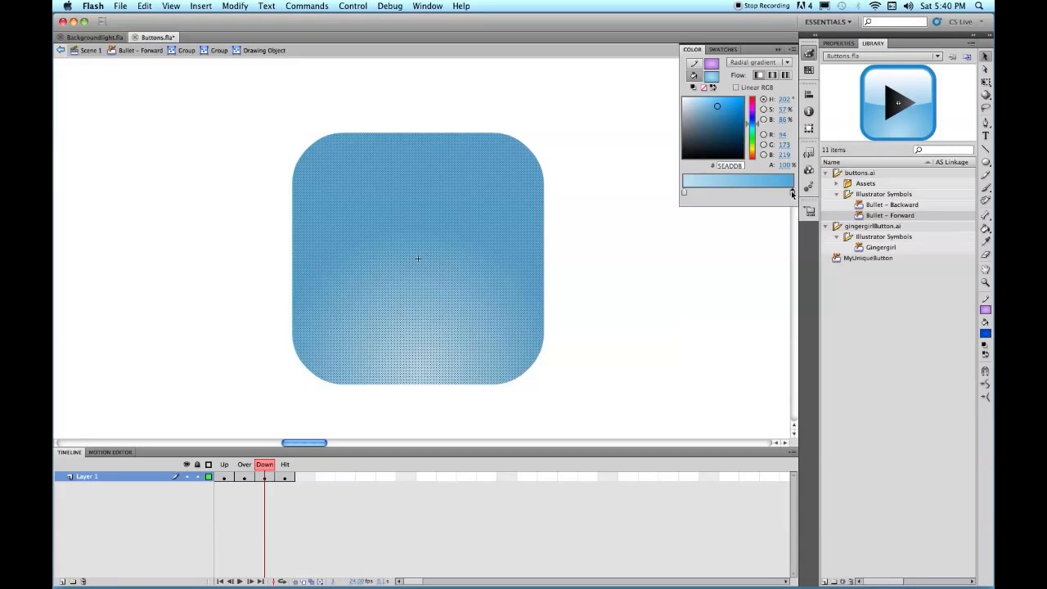
left_click(784, 99)
type("277")
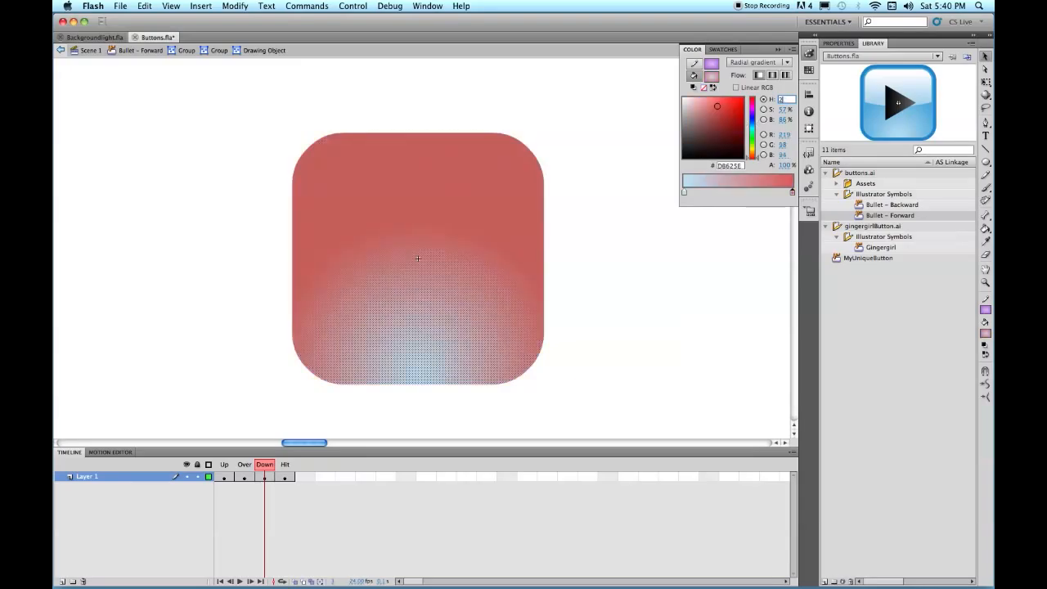
left_click(684, 192)
left_click(684, 193)
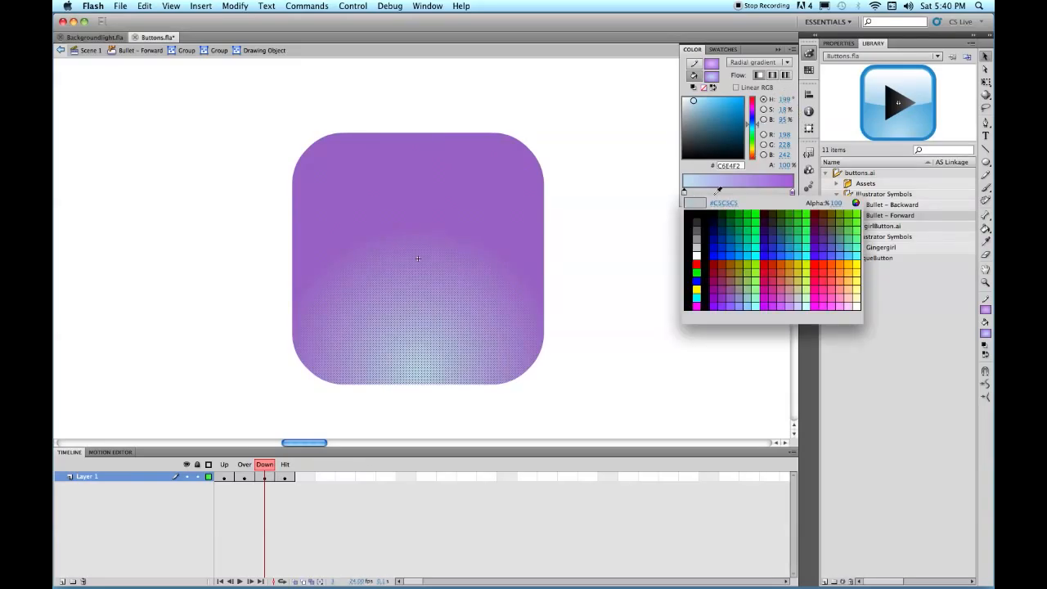
left_click(709, 61)
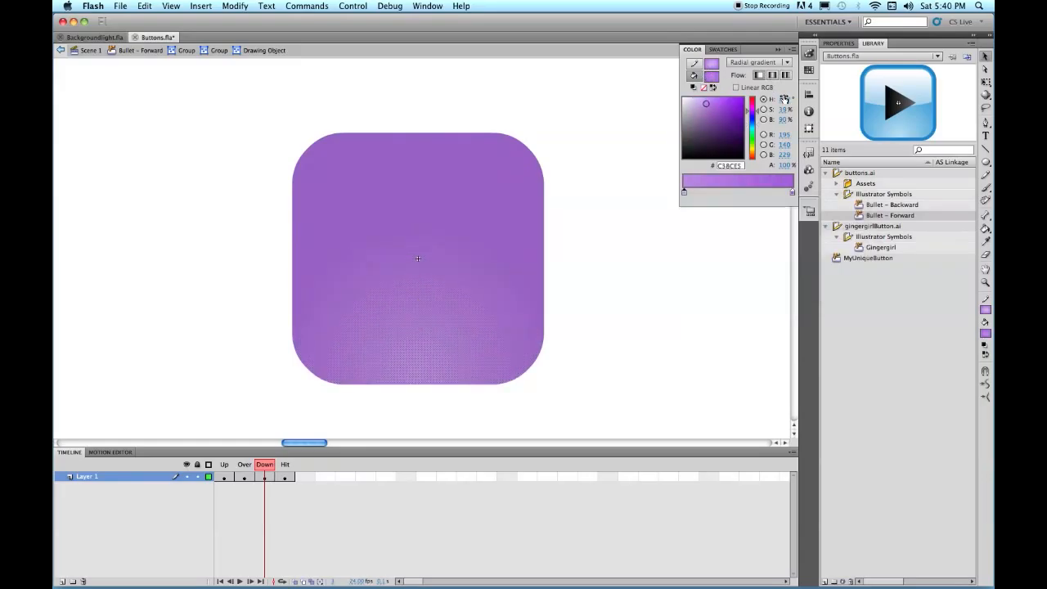
key("super+z")
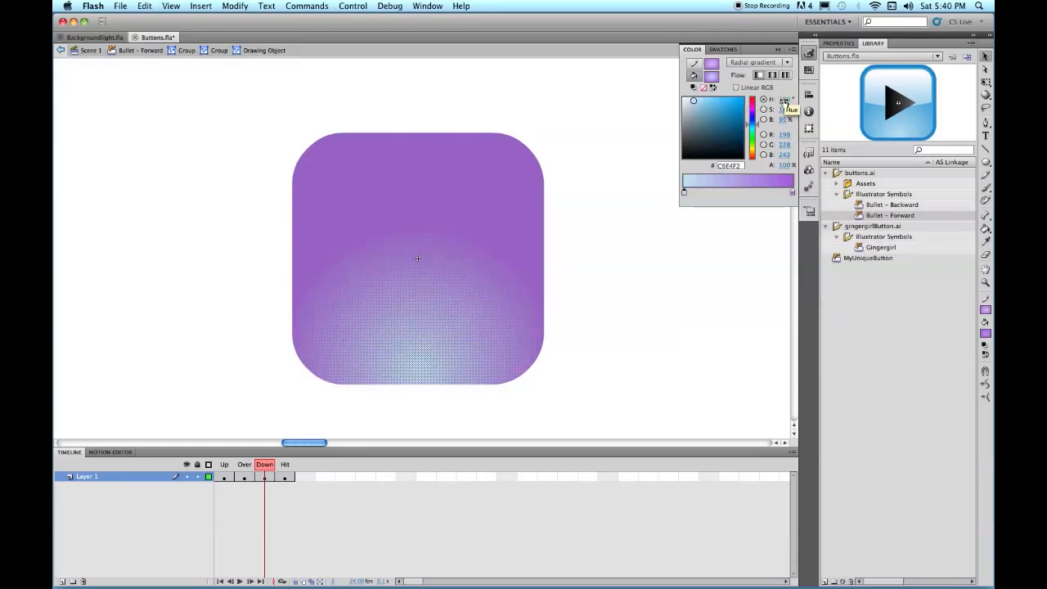
- Set the hue of the Down gradient's inner stop to 277
left_click(784, 100)
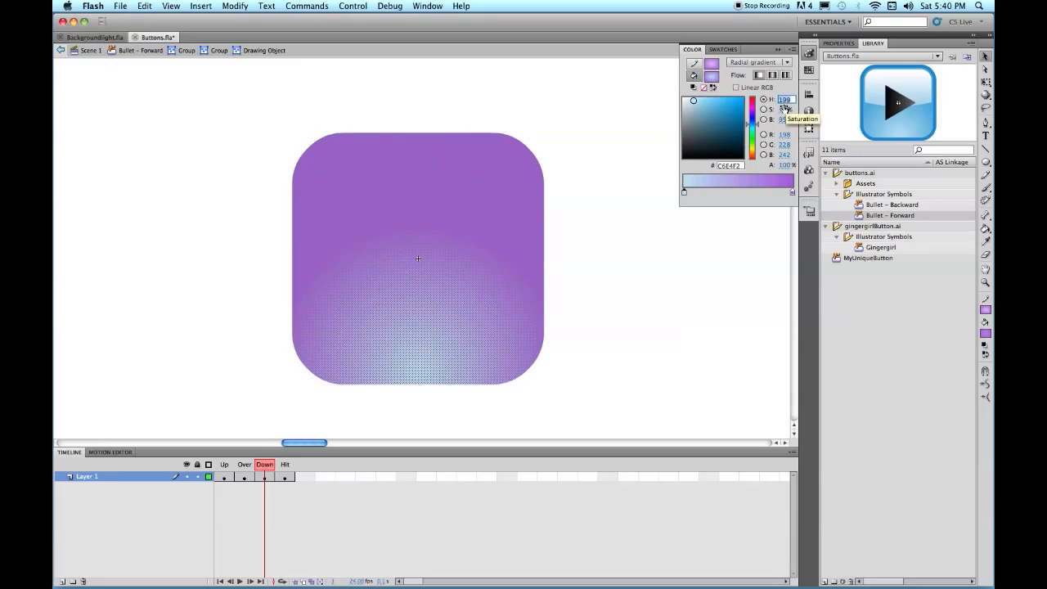
type("277")
key("Return")
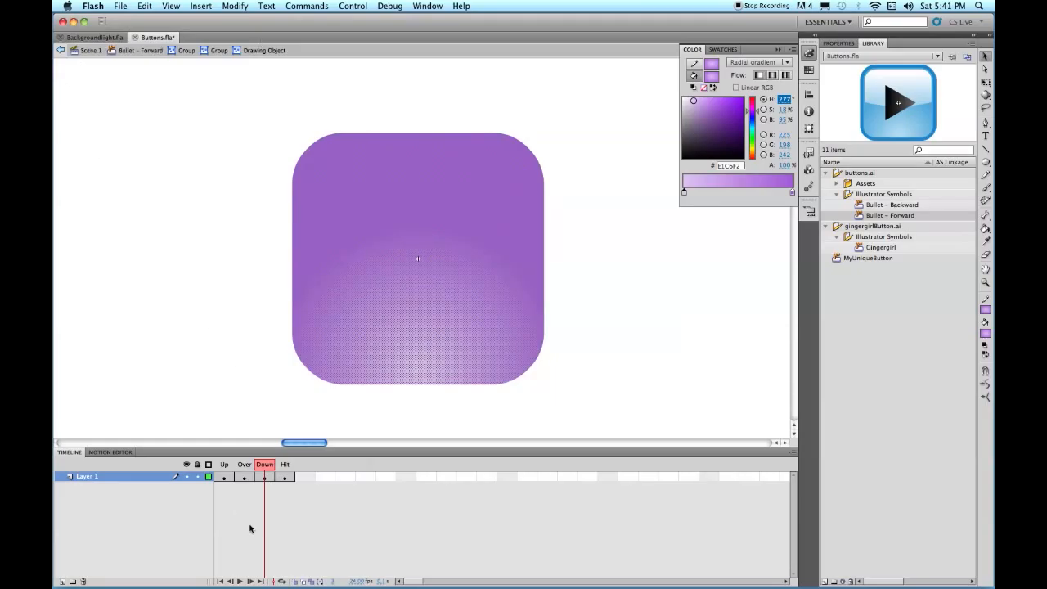
- In the Hit frame of Bullet - Forward, break the artwork apart into plain shapes and fill them with black
left_click(285, 478)
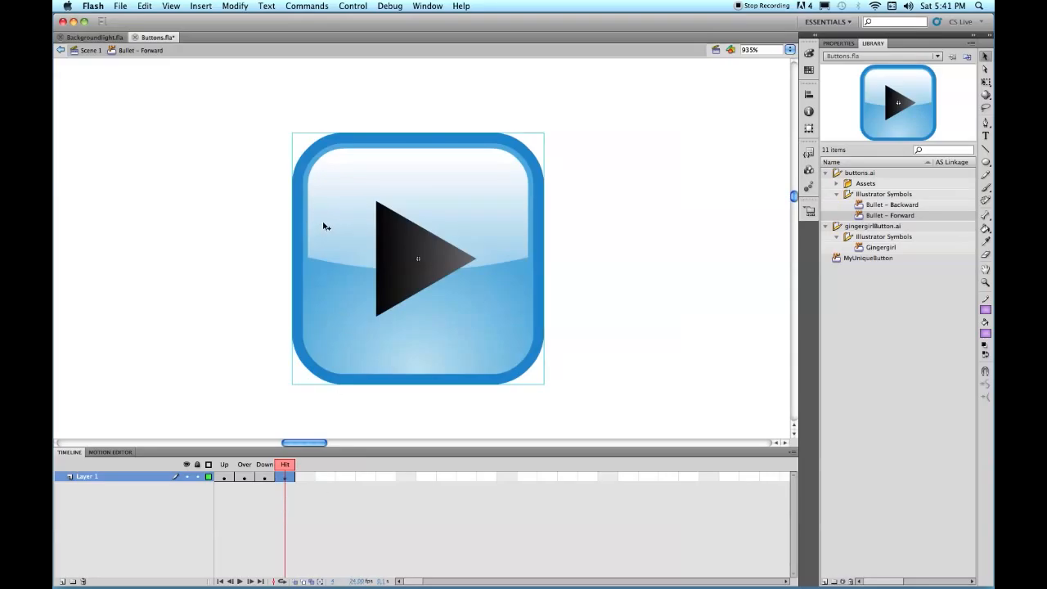
key("super+b")
key("super+b")
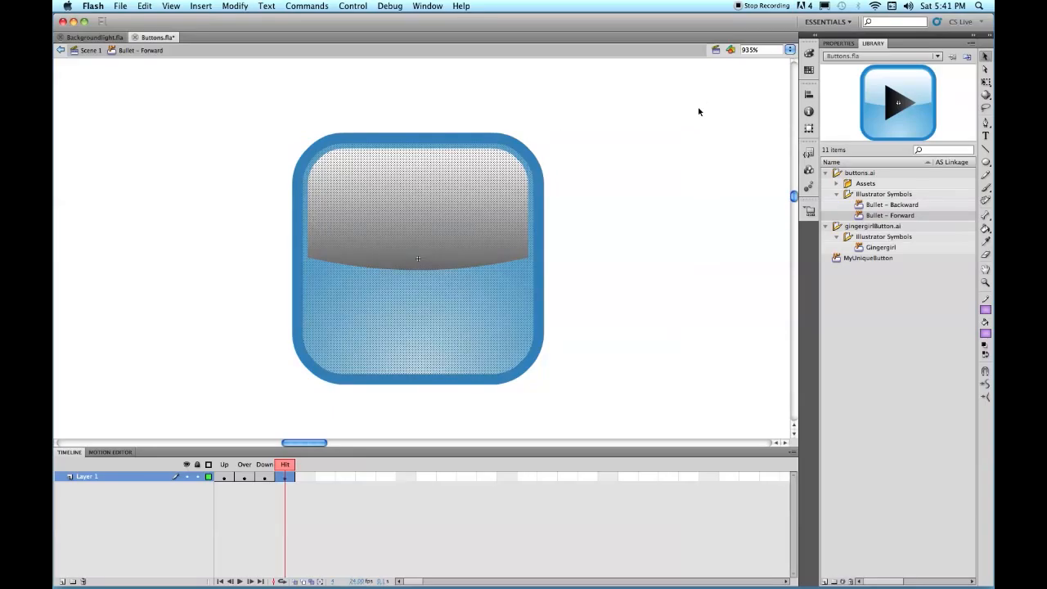
left_click(986, 334)
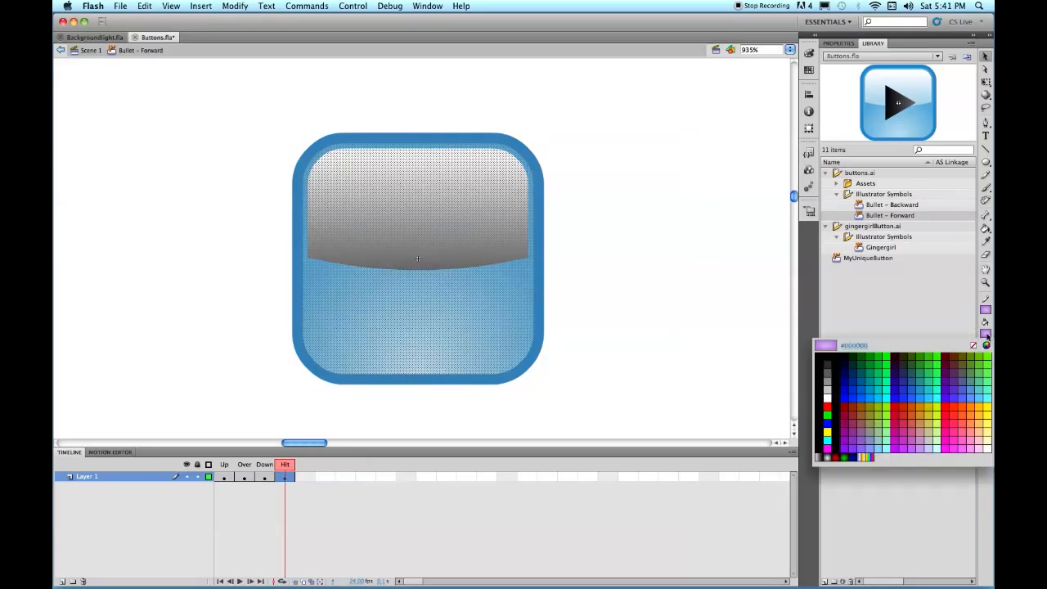
left_click(828, 361)
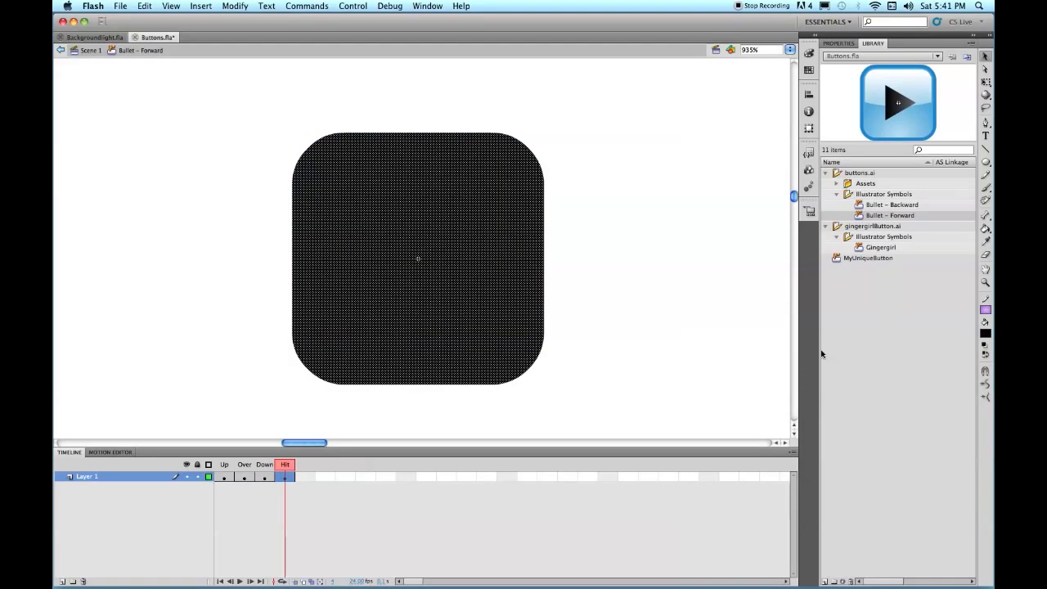
- Scale the black Hit shape of Bullet - Forward to 120% in width and height, and return to Scene 1
left_click(808, 95)
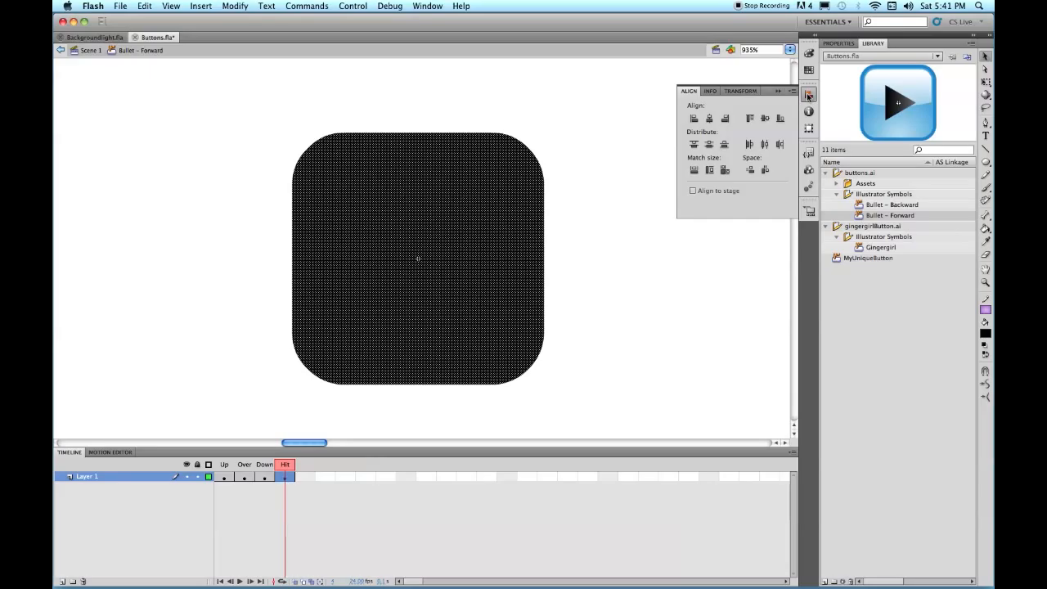
left_click(741, 91)
left_click(737, 103)
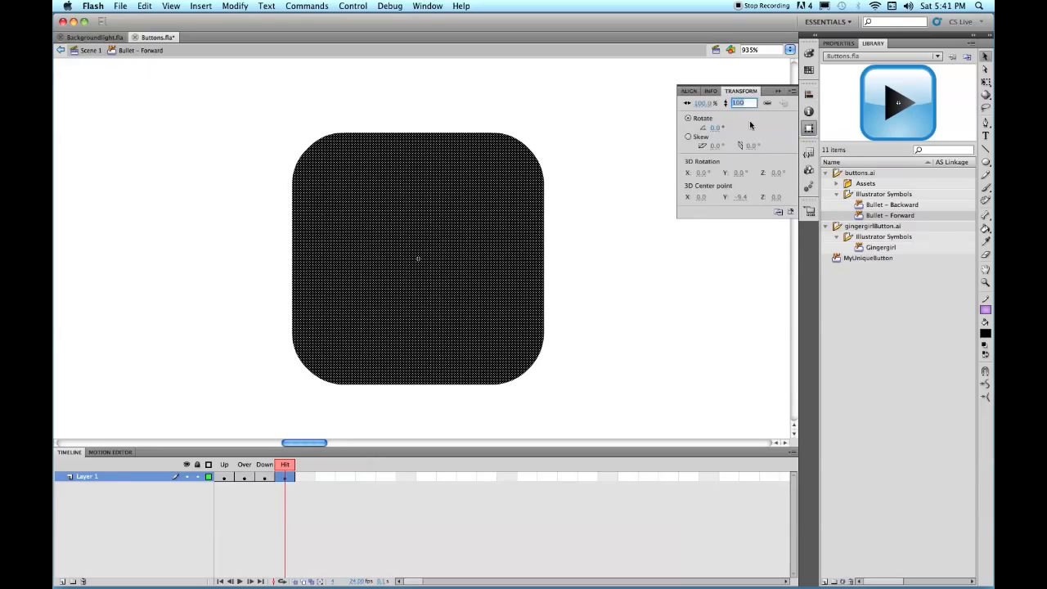
type("120")
key("Return")
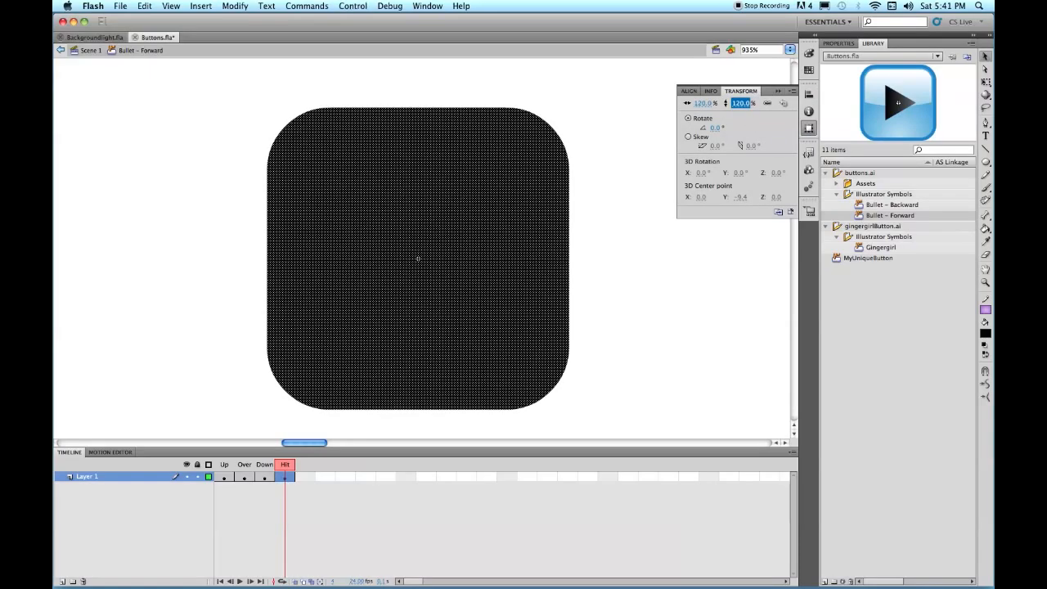
left_click(114, 174)
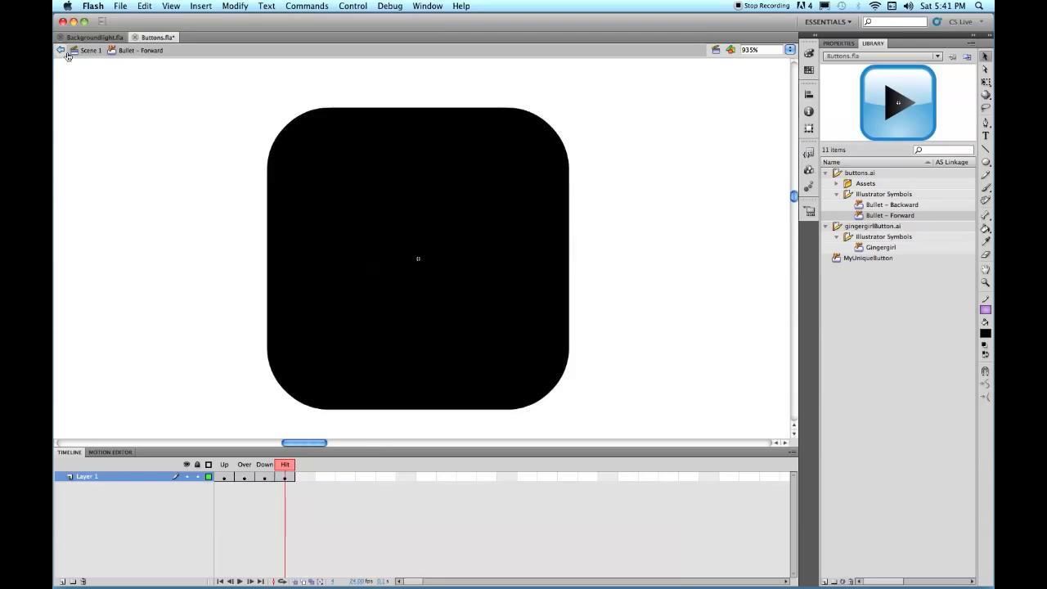
left_click(78, 51)
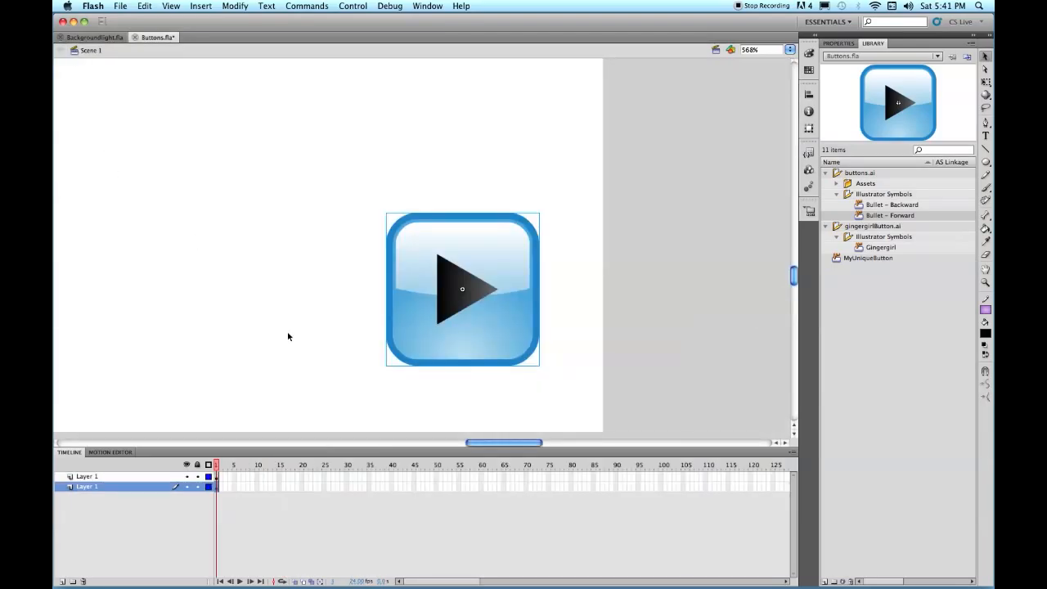